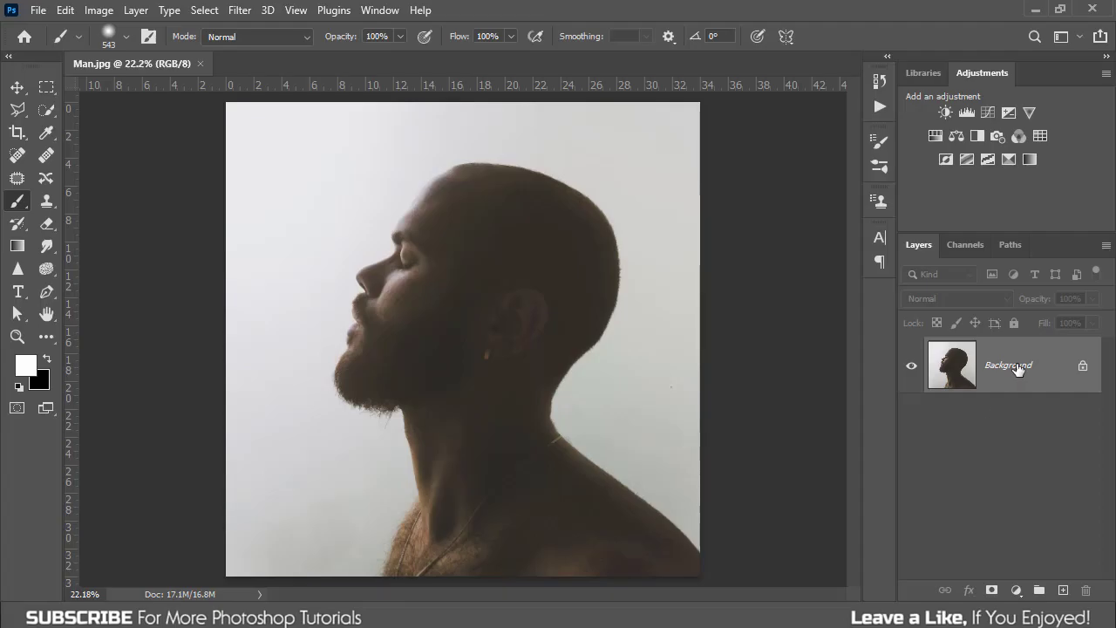
Step: Add a Levels adjustment set to 52 / 1.11 / 174, whitening the backdrop and darkening the man
click(1017, 593)
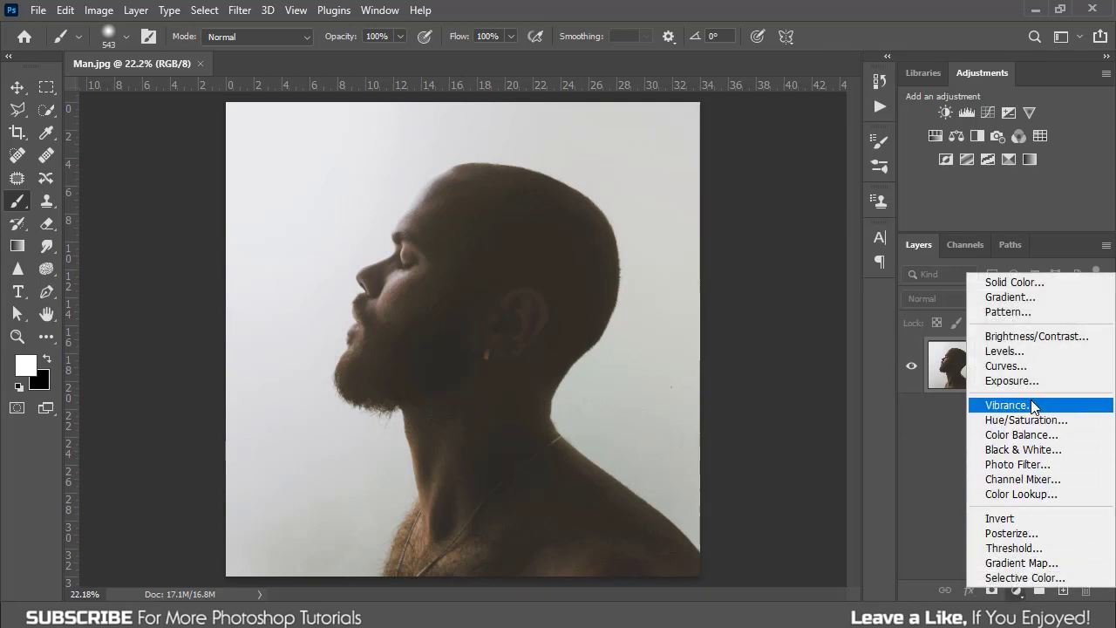
click(1030, 352)
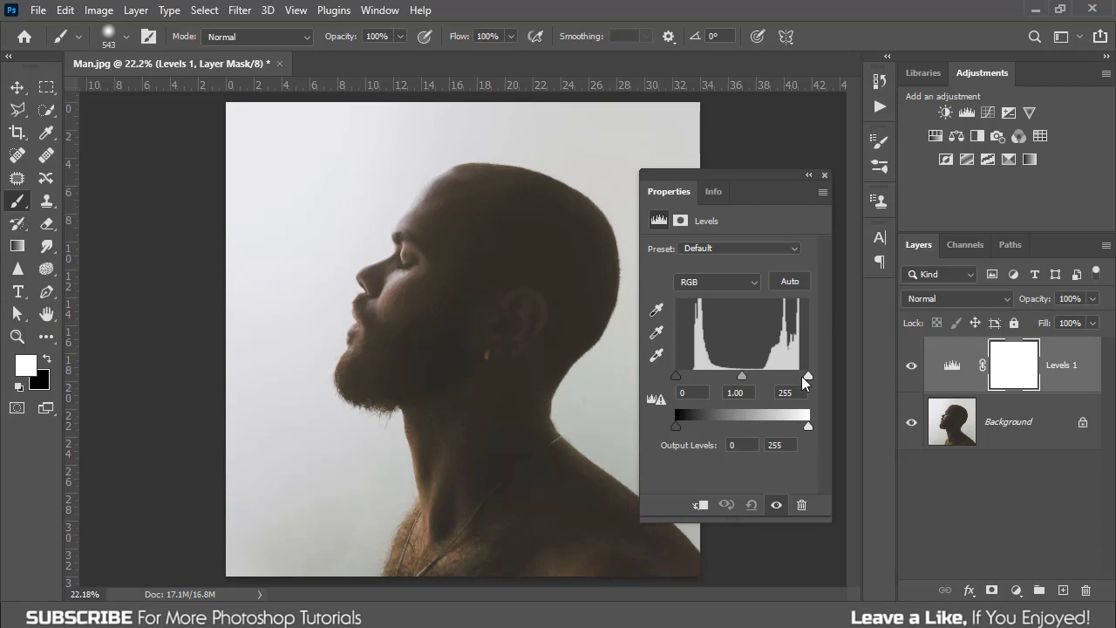
drag(806, 377, 767, 377)
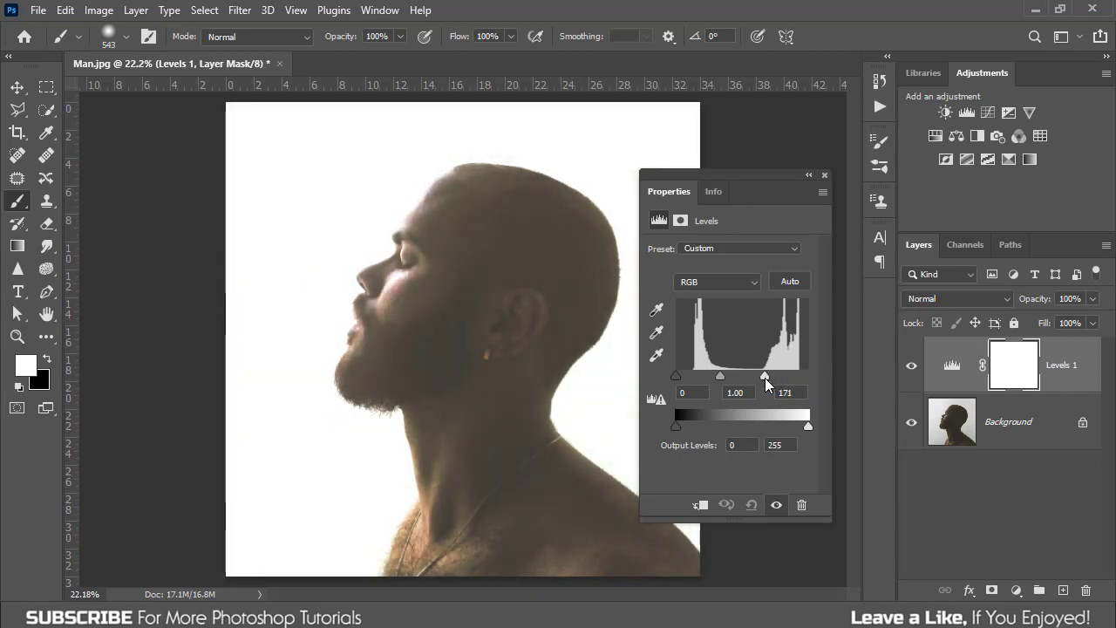
drag(767, 377, 767, 377)
drag(676, 376, 705, 390)
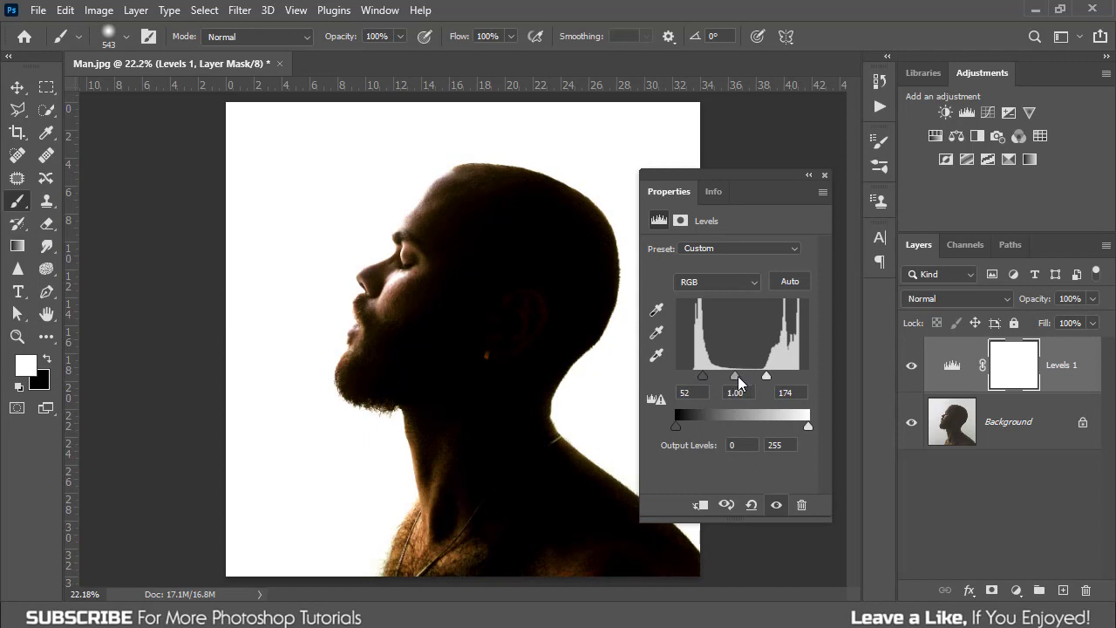
drag(738, 381, 734, 386)
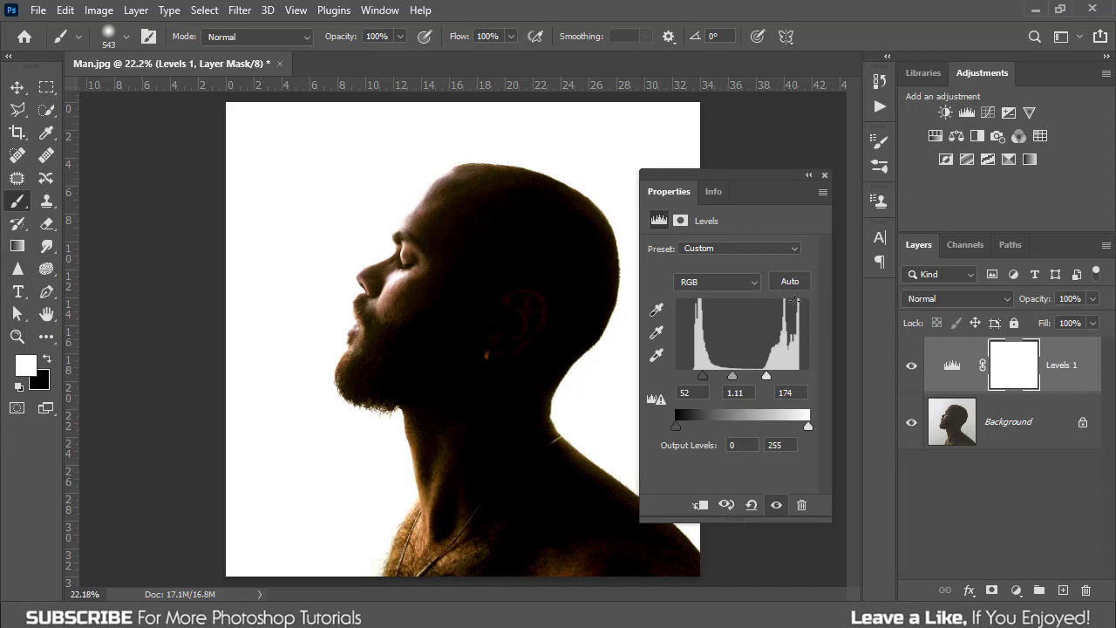
Step: Close the Levels panel and drag mohammad-hashemi-KKpOWG_uf-c-unsplash.jpg from the stock folder into Man.jpg
click(825, 175)
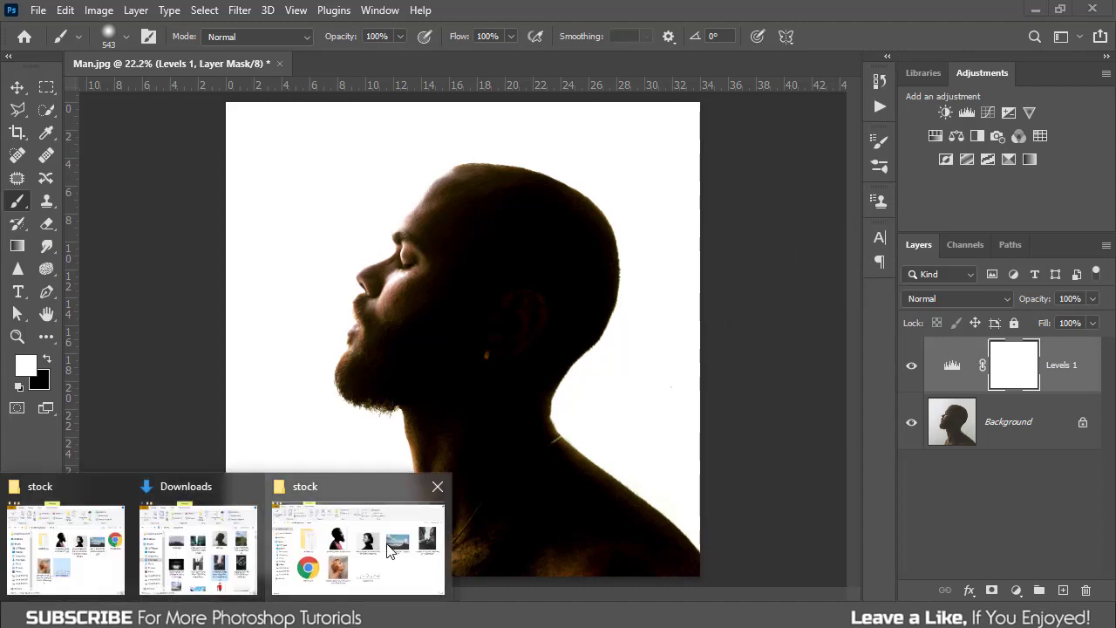
click(390, 550)
click(977, 324)
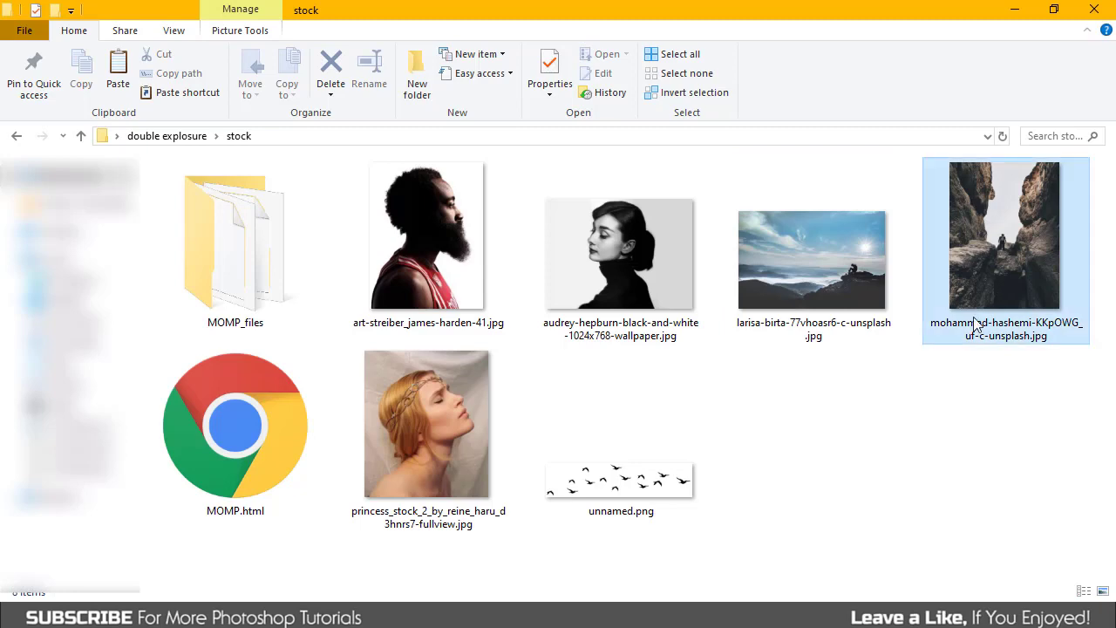
mouse_move(977, 324)
mouse_down()
mouse_move(472, 426)
mouse_move(510, 425)
mouse_up()
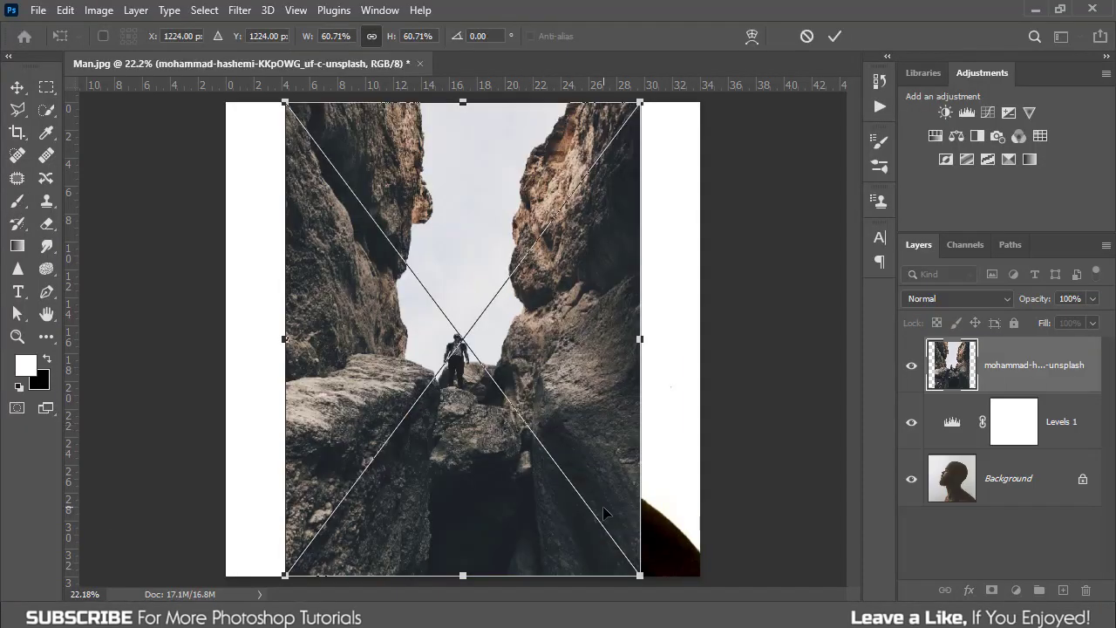
Step: Position the canyon photo over the man's head, rotated about -7.7°, and commit the placement
drag(606, 513, 648, 545)
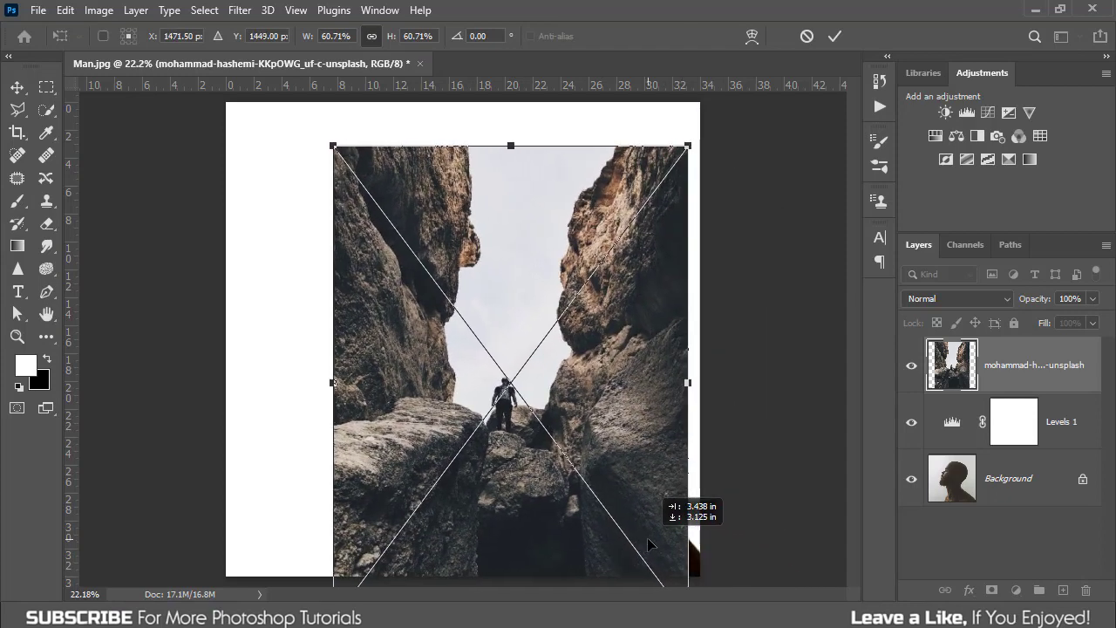
drag(711, 393, 713, 367)
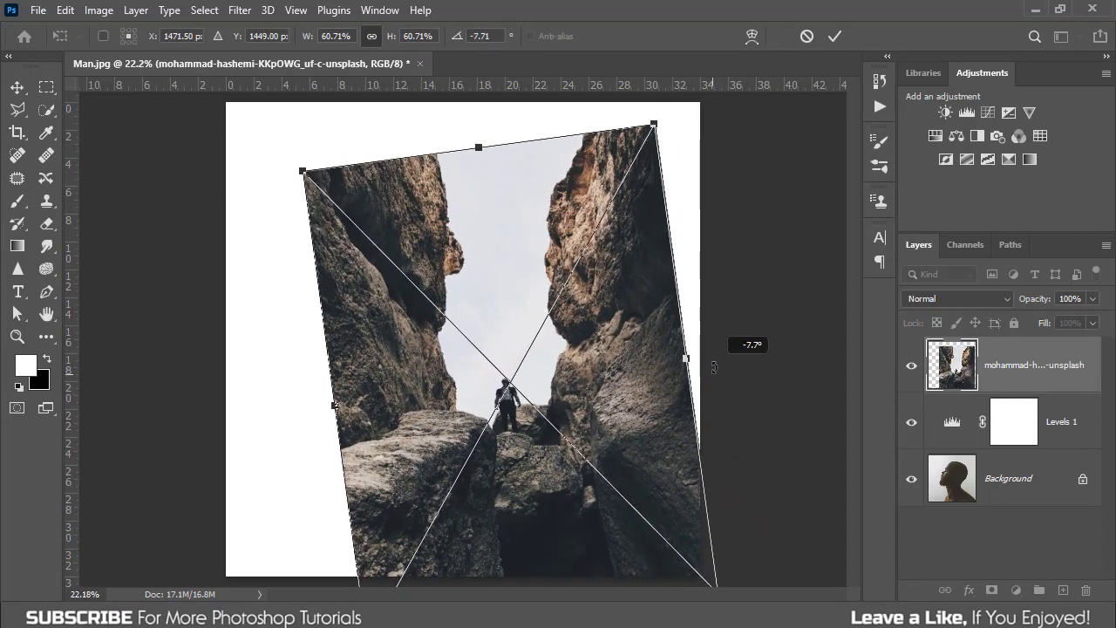
drag(642, 404, 640, 417)
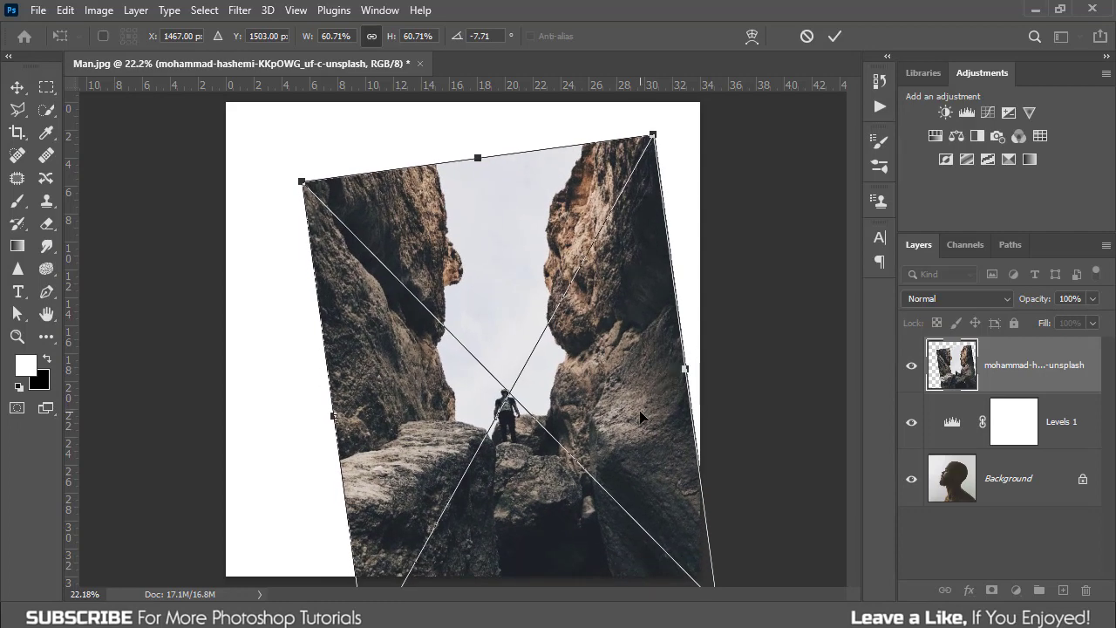
click(835, 37)
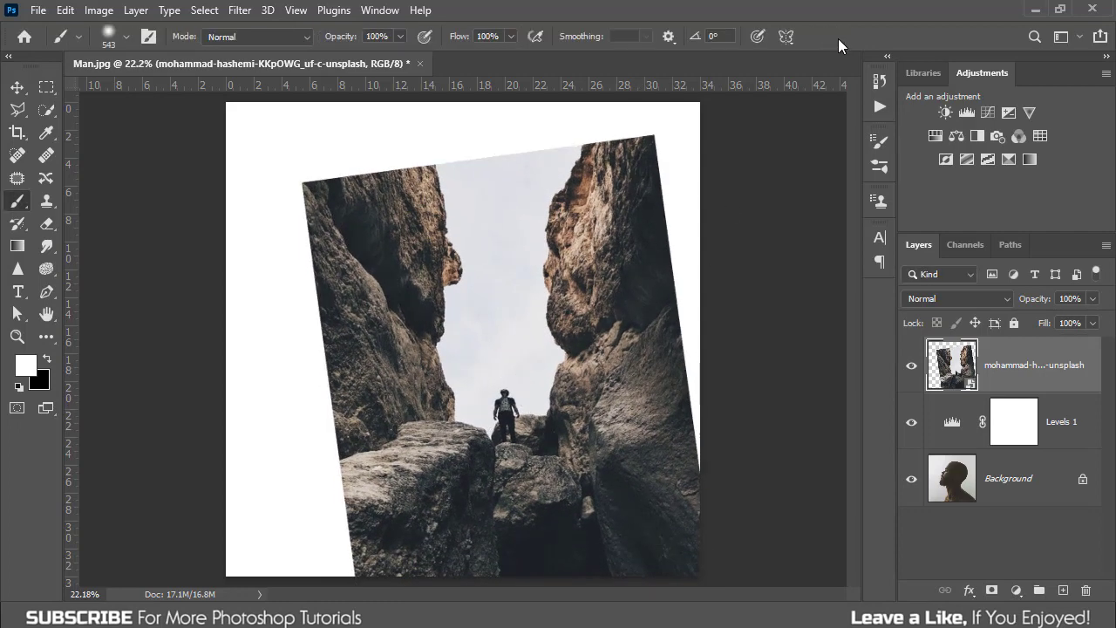
Step: Set the canyon layer's blend mode to Screen
click(983, 298)
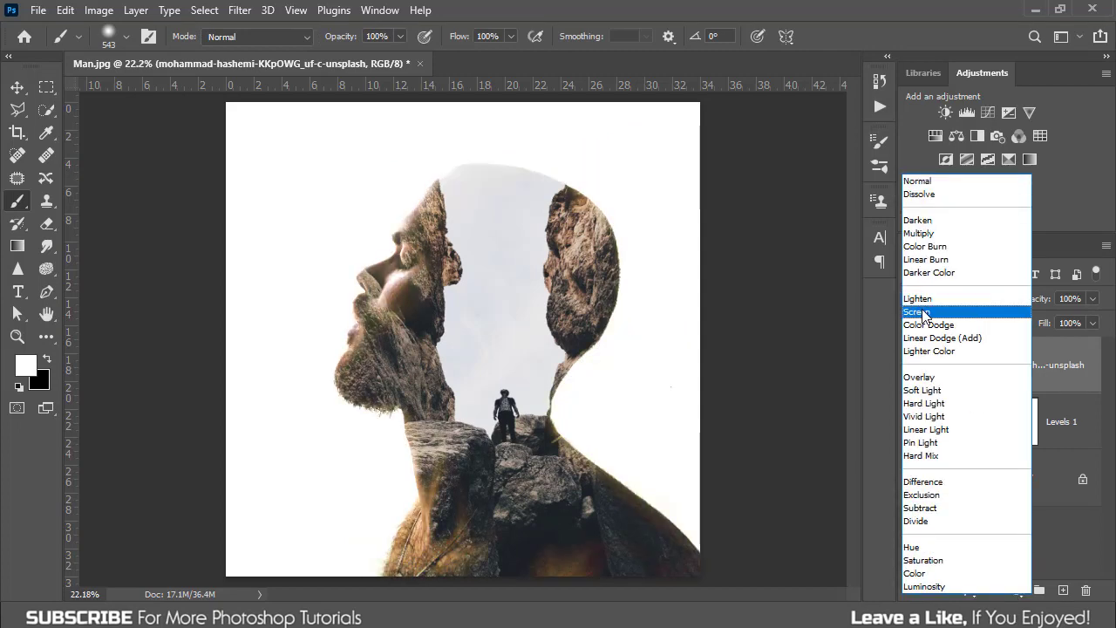
click(922, 316)
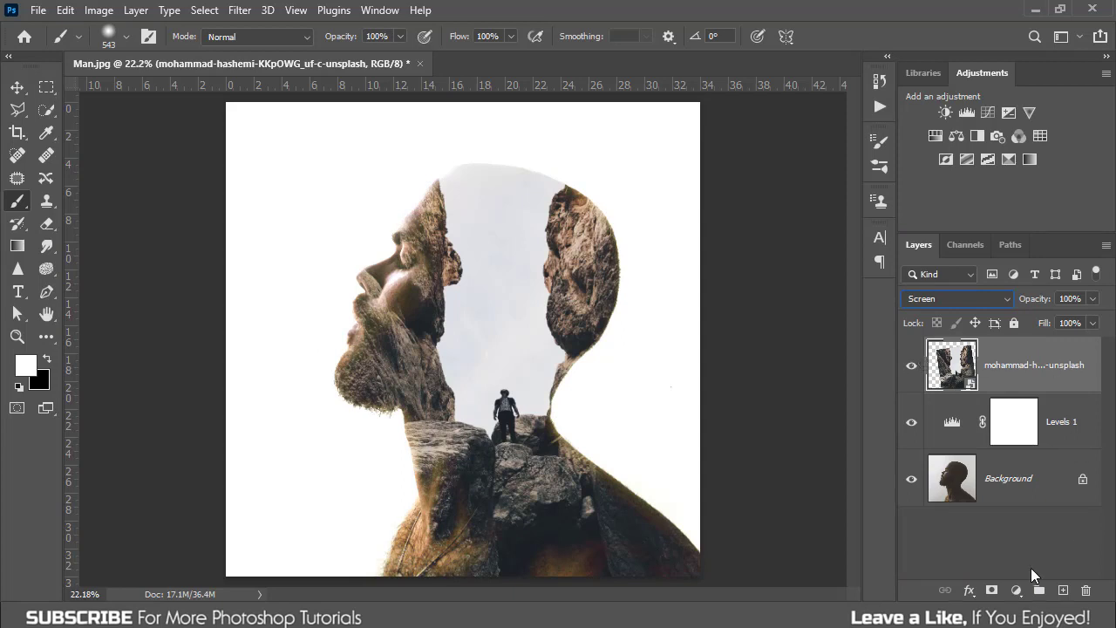
click(1016, 590)
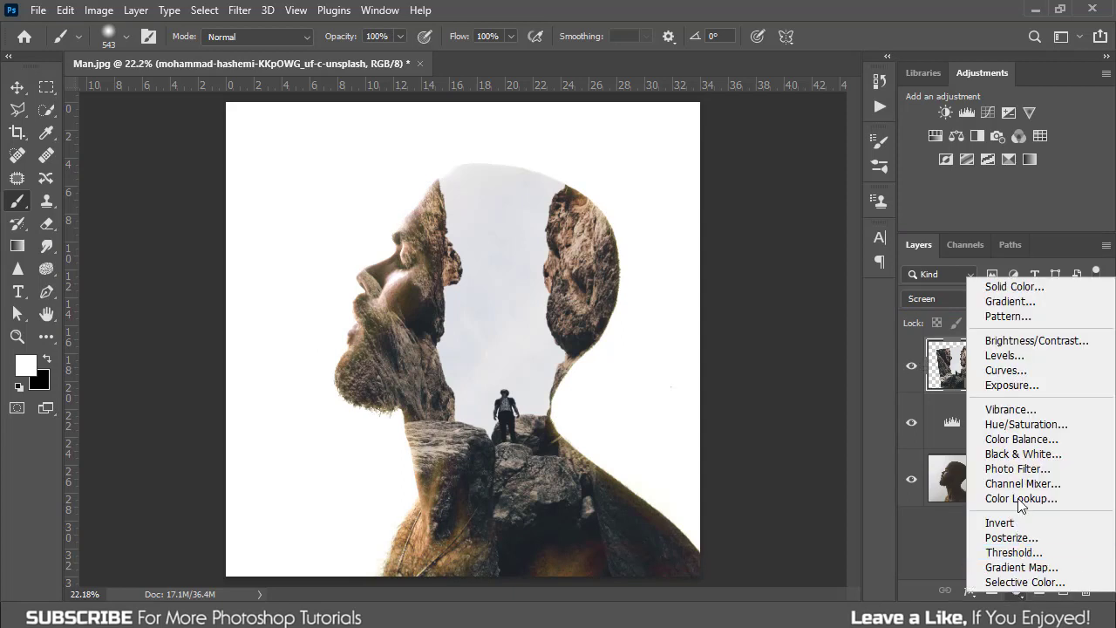
Step: Add a Levels adjustment clipped to the canyon layer, set to 29 / 0.93 / 205
click(1011, 362)
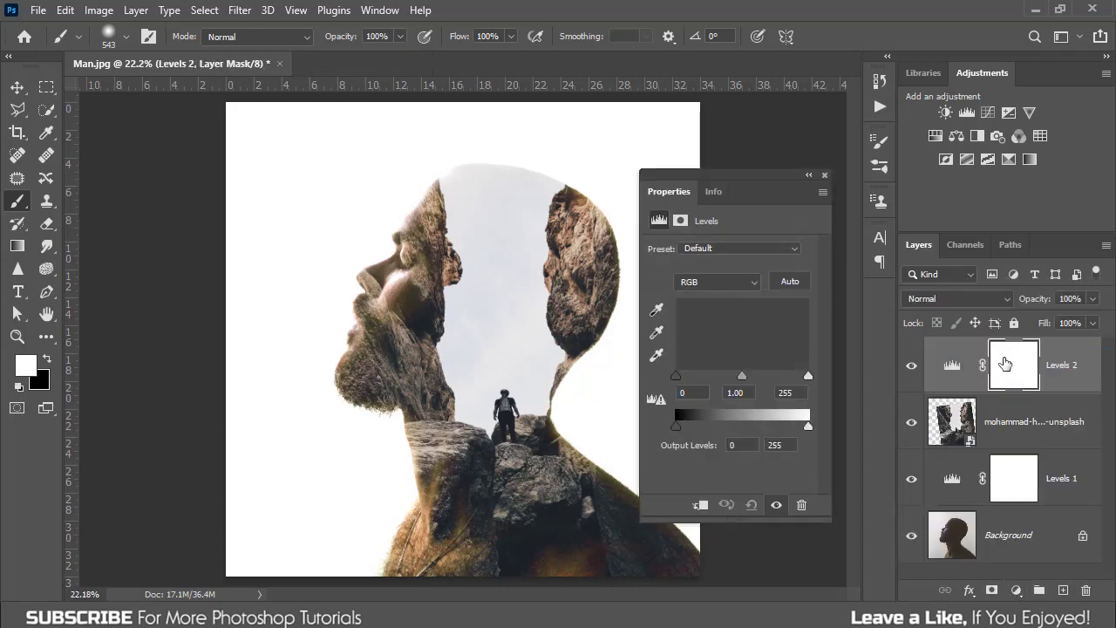
click(702, 506)
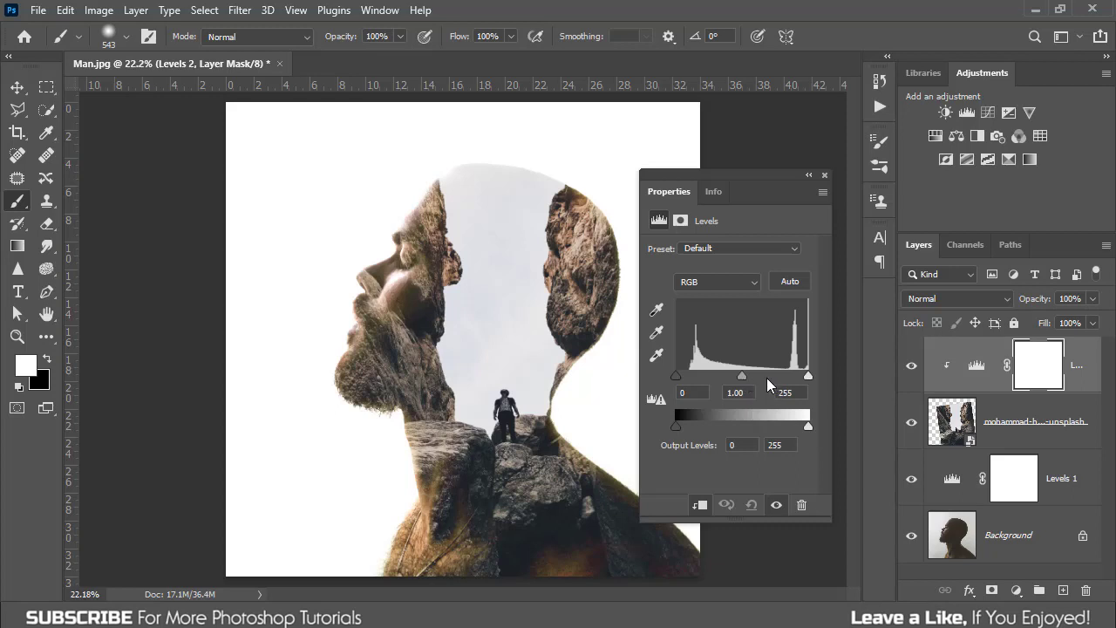
drag(808, 376, 784, 382)
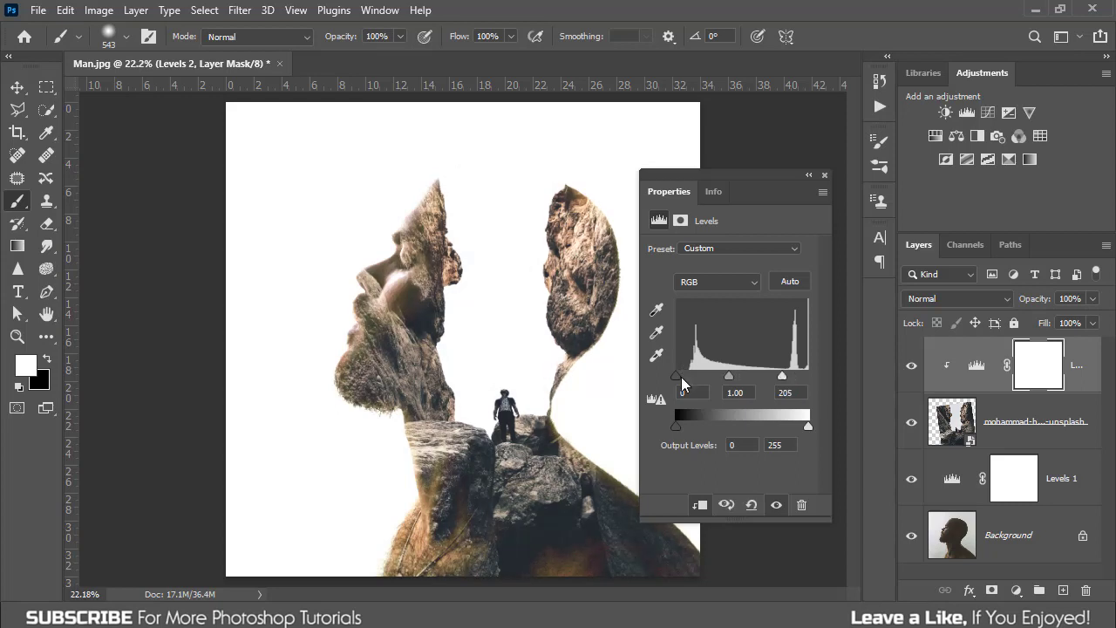
mouse_move(680, 380)
mouse_down()
mouse_move(747, 375)
mouse_move(739, 381)
mouse_up()
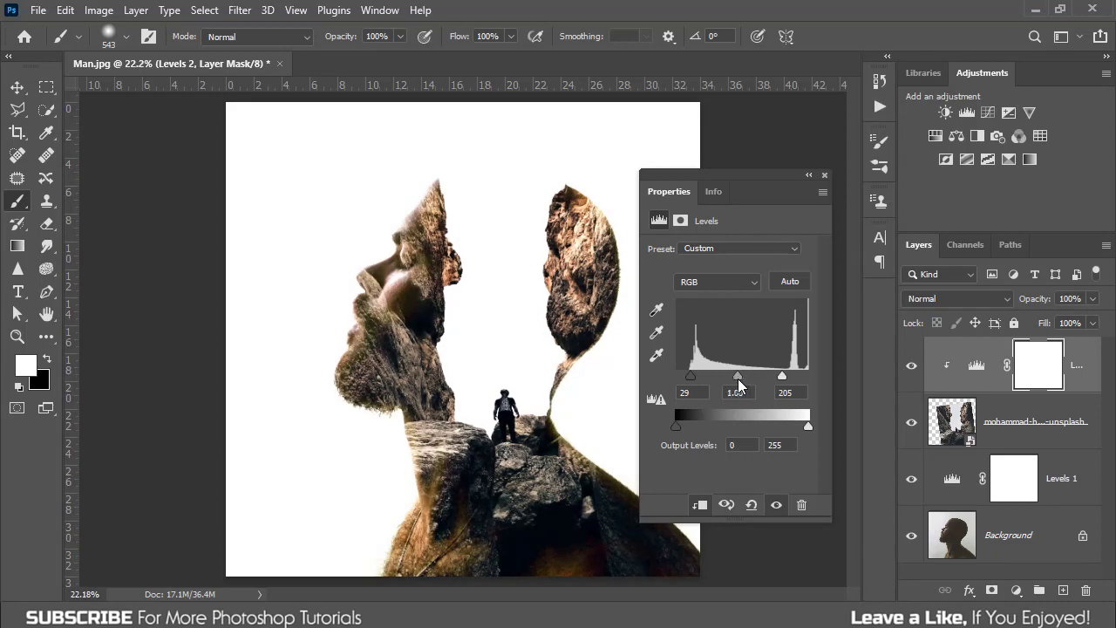
click(825, 175)
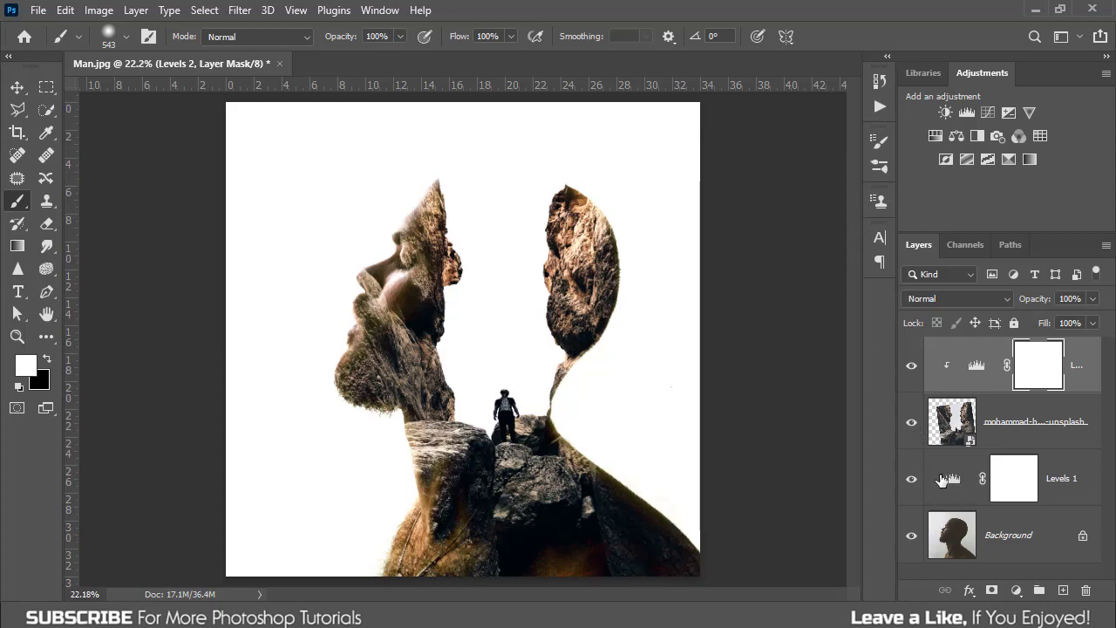
Step: Add a layer mask to the canyon photo and choose a soft round brush
click(1022, 436)
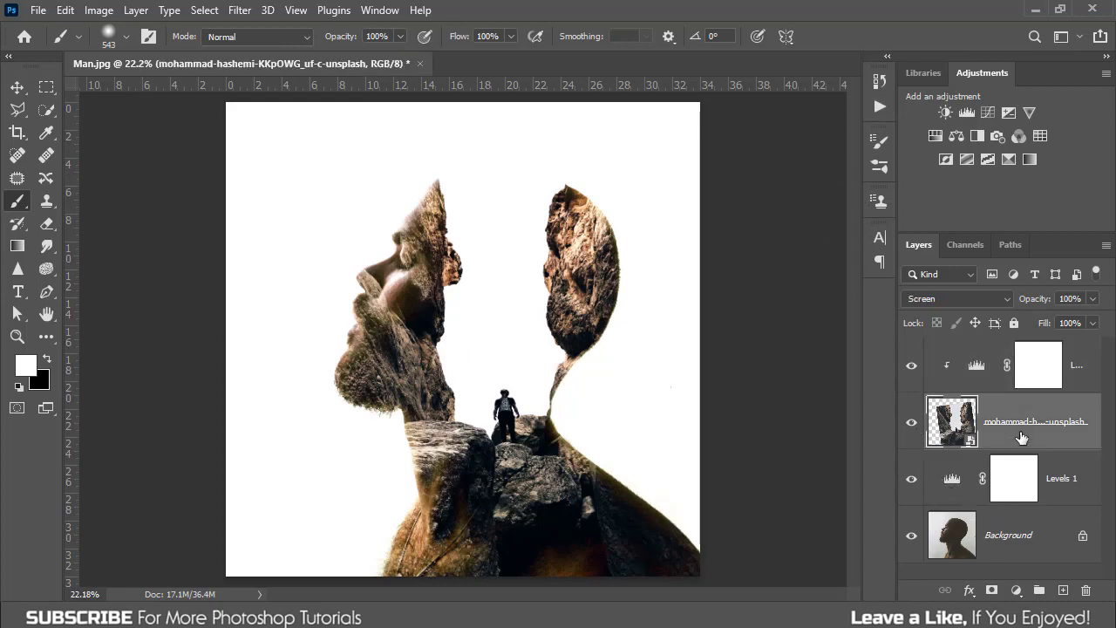
click(992, 592)
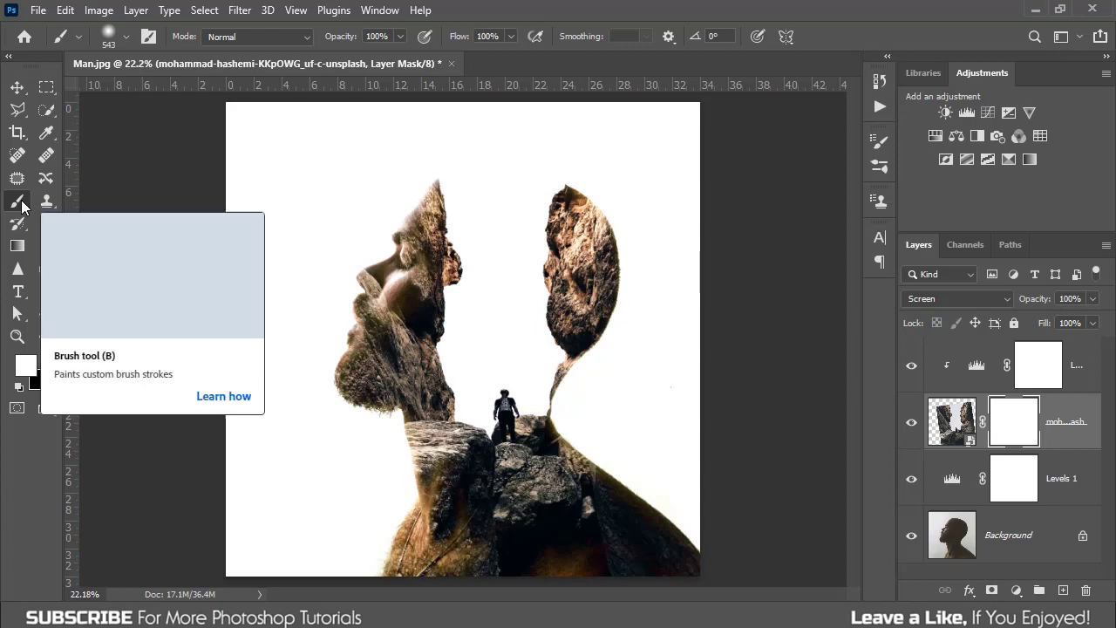
click(126, 37)
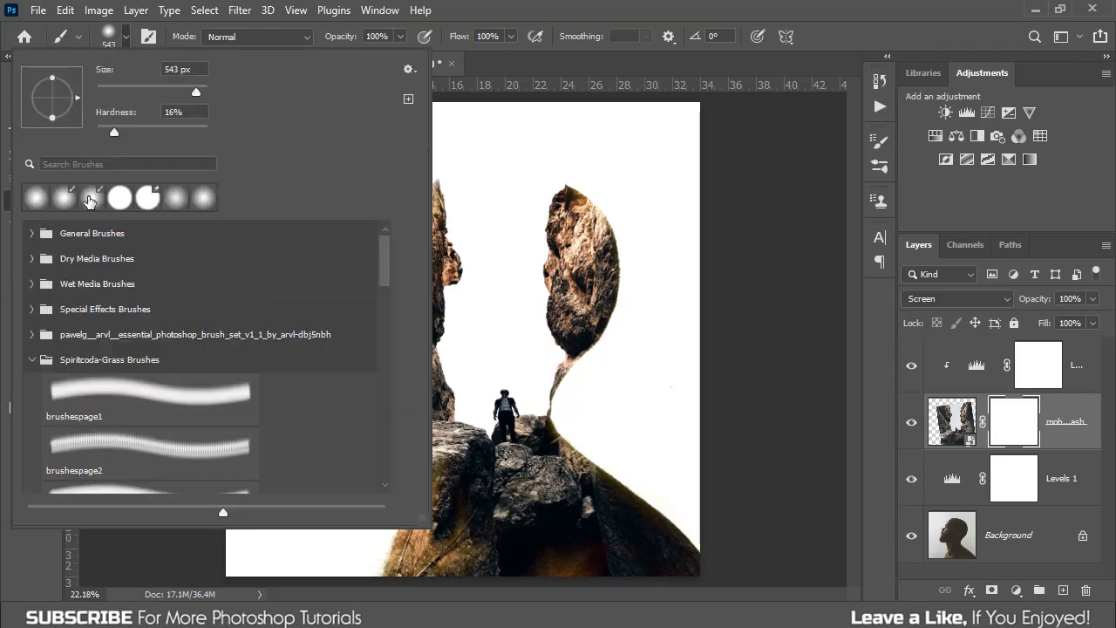
click(528, 8)
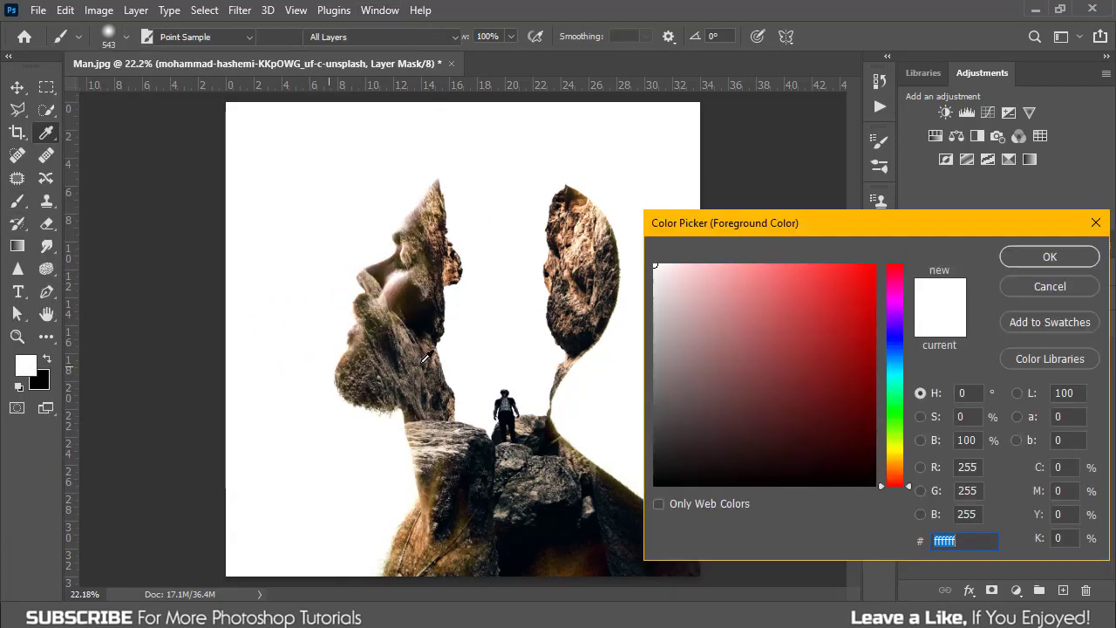
Step: Paint black at 49% brush opacity over the face to reveal the eye, nose and lips
click(26, 367)
click(1042, 259)
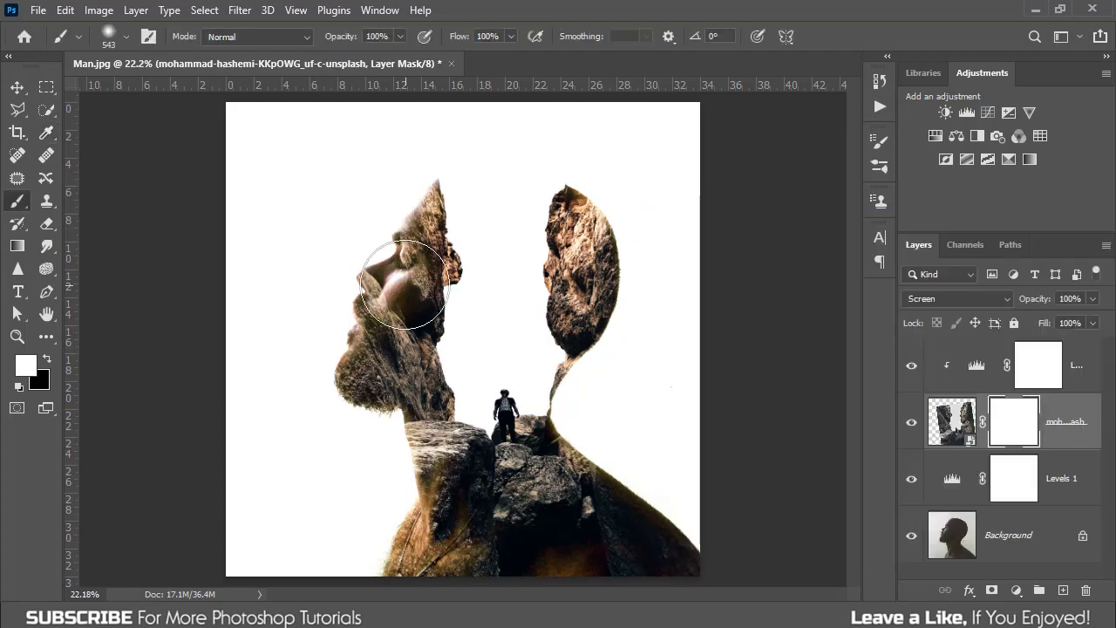
click(400, 36)
click(359, 60)
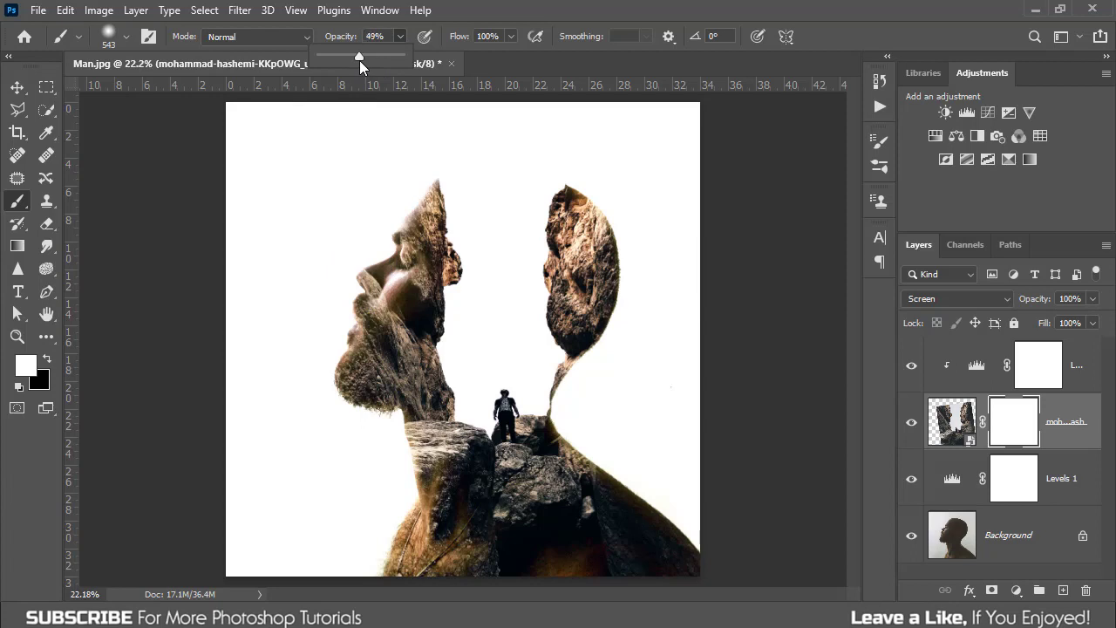
click(340, 257)
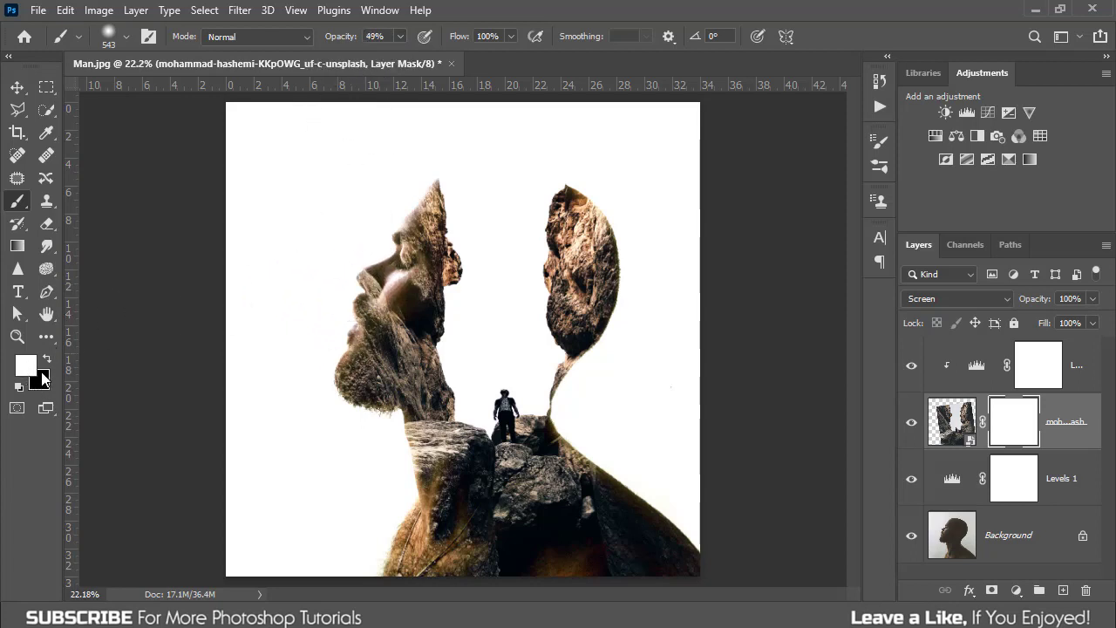
click(47, 360)
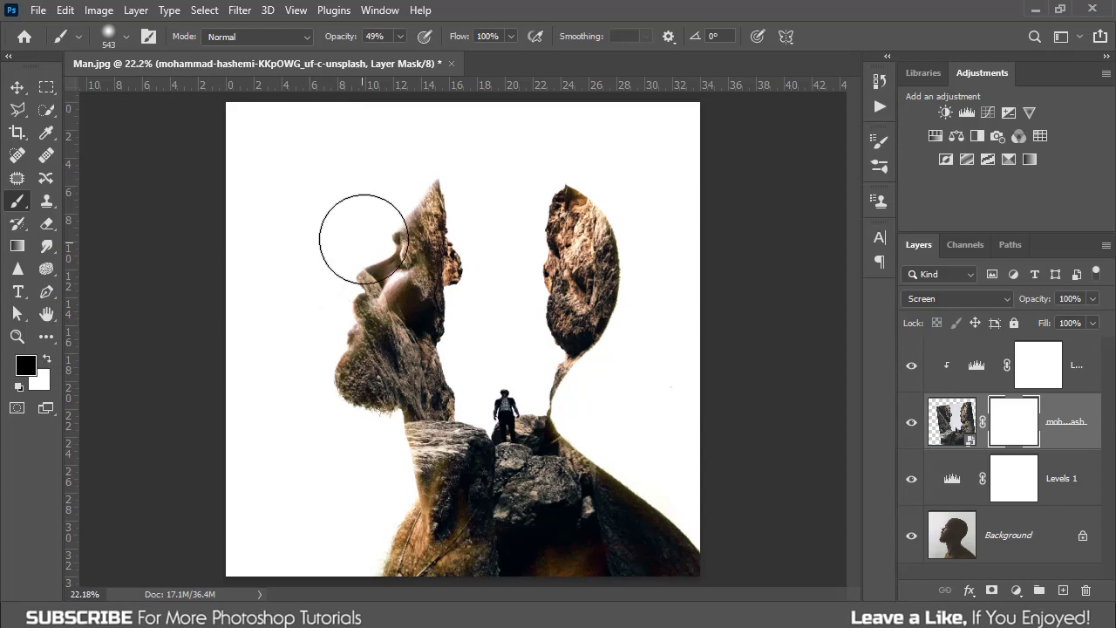
mouse_move(346, 283)
mouse_down()
mouse_move(322, 369)
mouse_move(349, 314)
mouse_move(336, 256)
mouse_move(354, 250)
mouse_move(369, 200)
mouse_move(397, 172)
mouse_move(361, 236)
mouse_move(317, 277)
mouse_move(357, 322)
mouse_move(334, 351)
mouse_move(374, 232)
mouse_move(388, 252)
mouse_move(369, 294)
mouse_move(374, 399)
mouse_move(473, 448)
mouse_move(441, 438)
mouse_up()
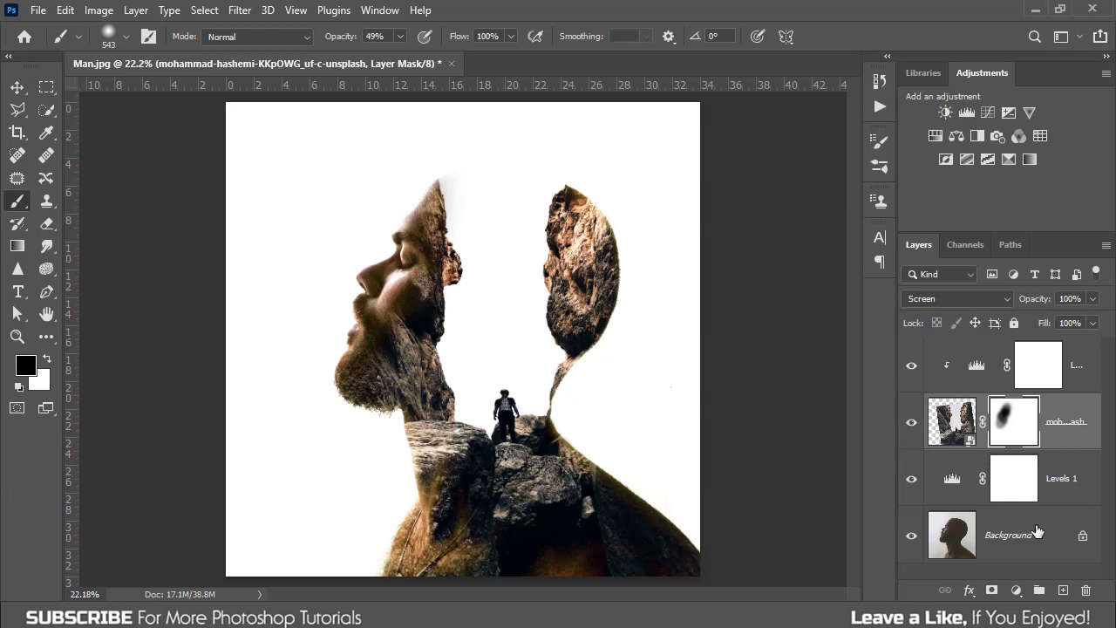
Step: Retune the Levels 1 adjustment to 52 / 0.76 / 211
click(952, 480)
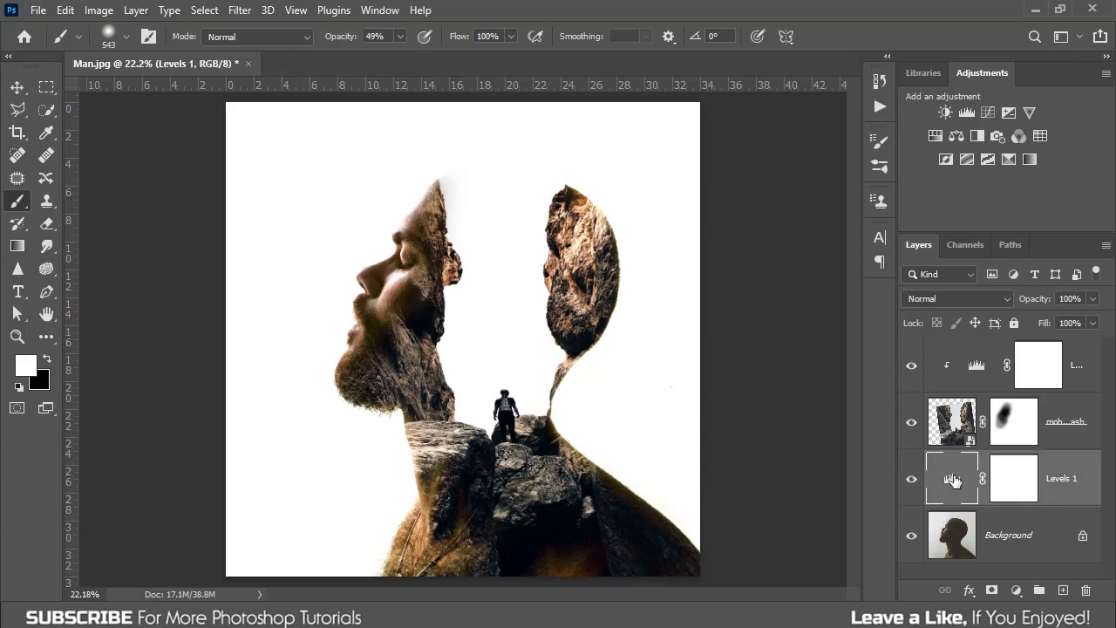
double_click(953, 480)
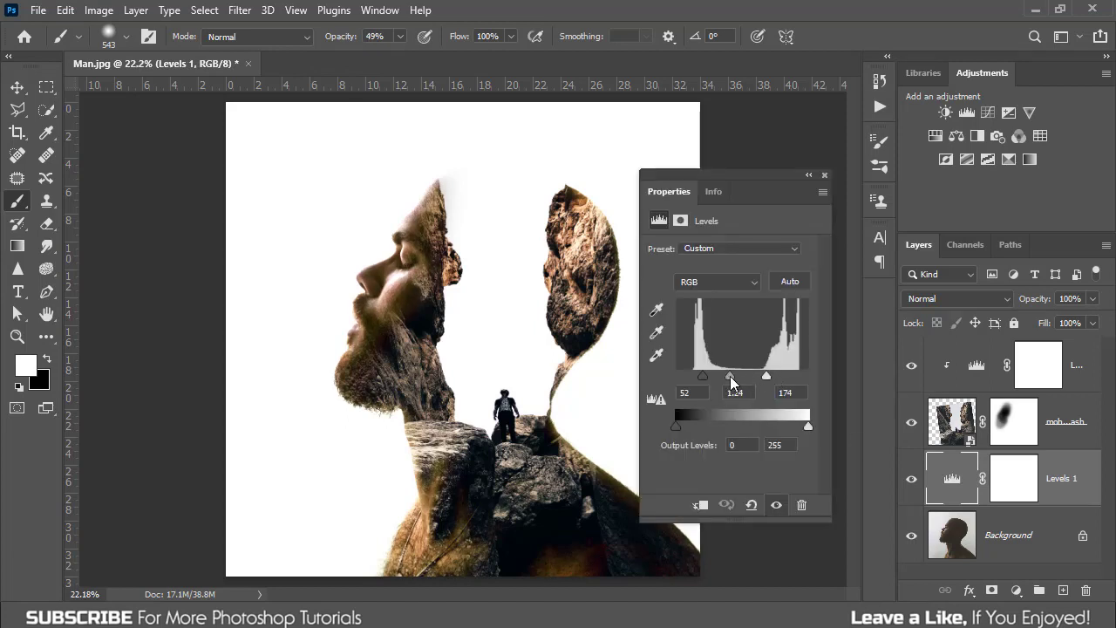
drag(731, 381, 746, 386)
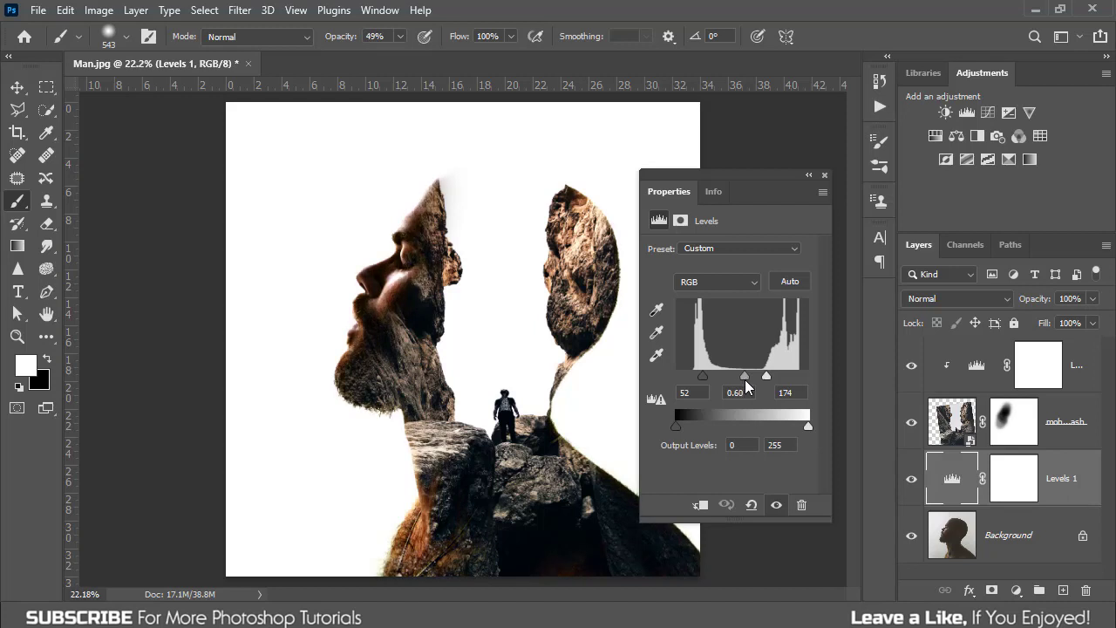
drag(744, 387, 785, 377)
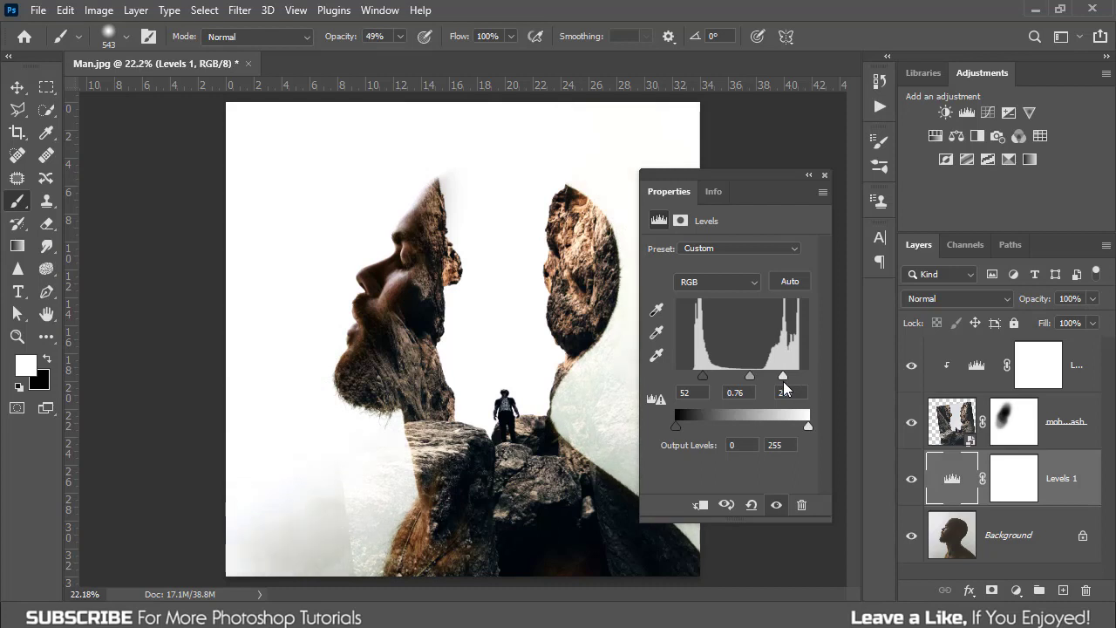
drag(784, 382, 786, 385)
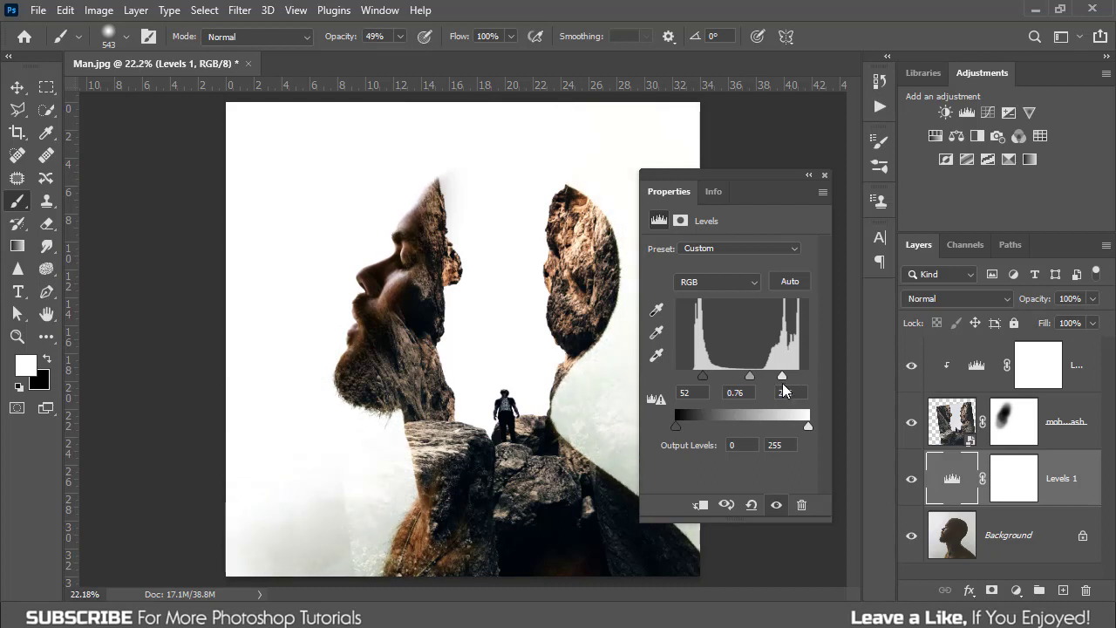
click(824, 176)
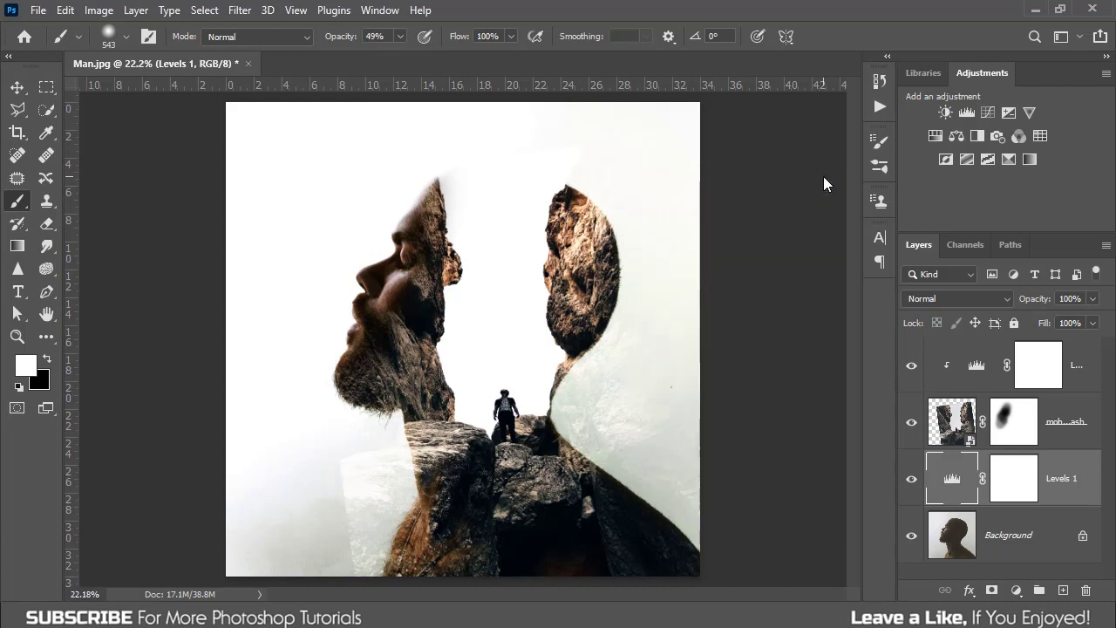
Step: Paint black at 100% opacity on the canyon mask over the lower-left and right fog, undoing a stray stroke
click(1013, 427)
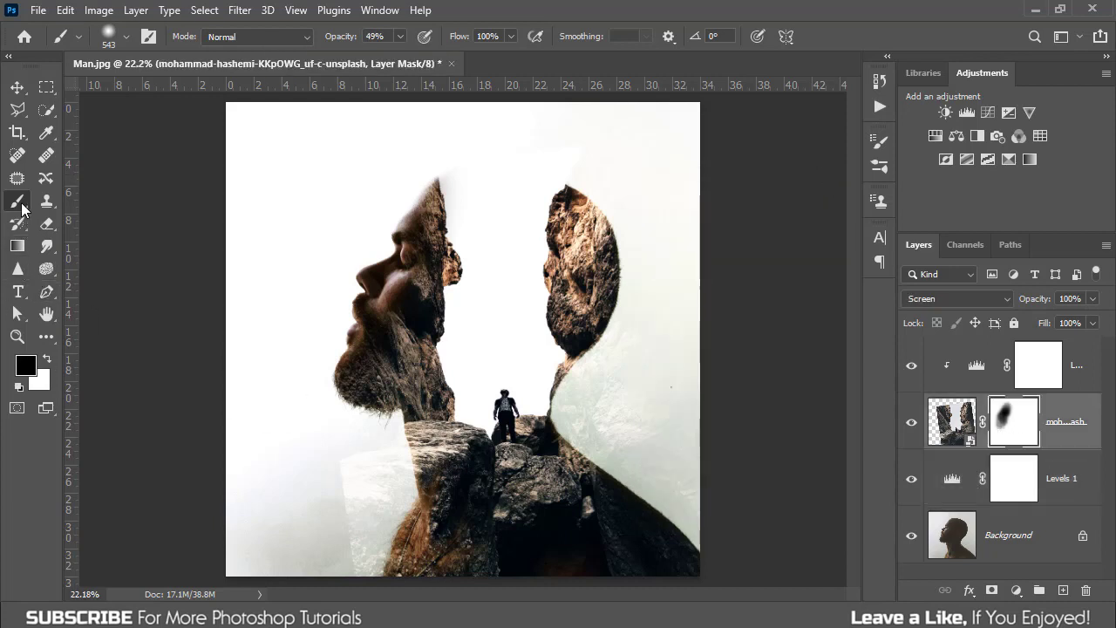
drag(344, 40, 371, 46)
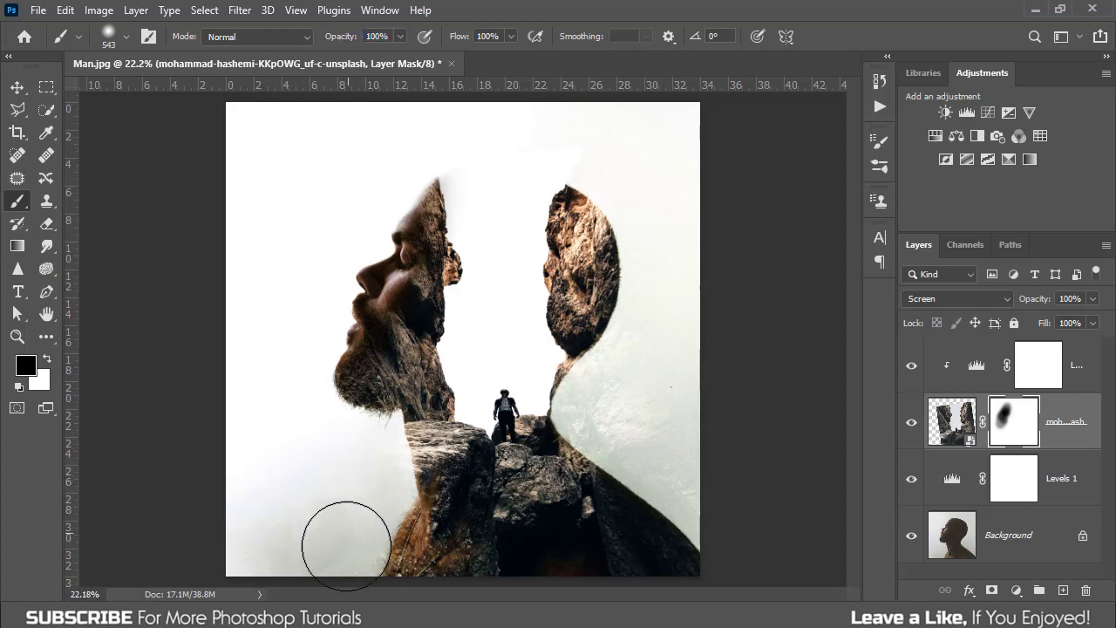
drag(348, 489, 354, 487)
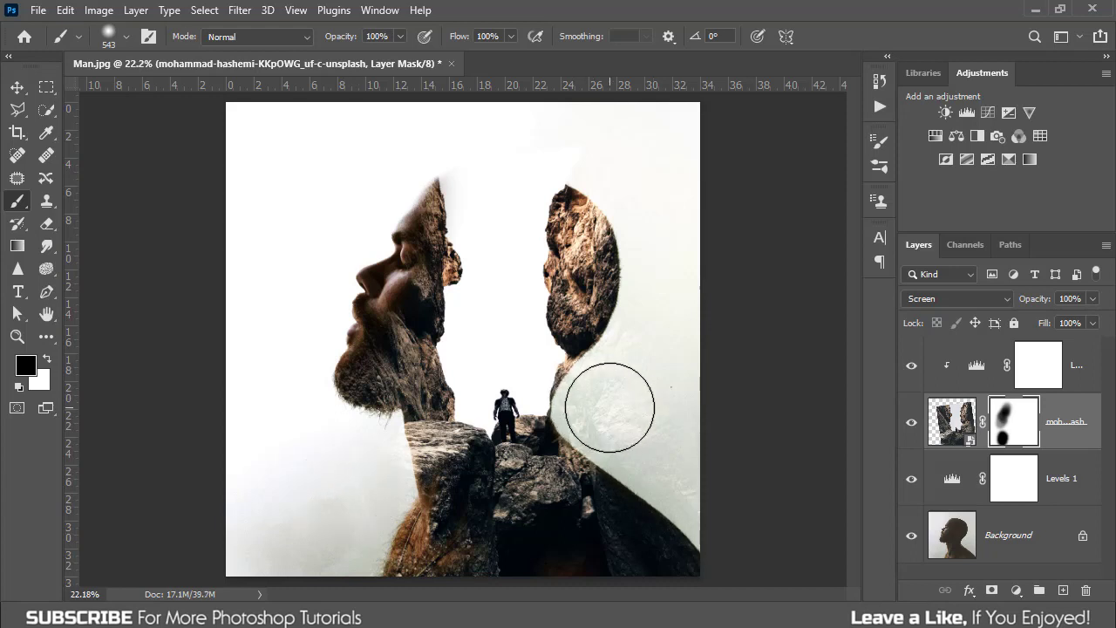
mouse_move(605, 404)
mouse_down()
mouse_move(693, 462)
mouse_move(679, 283)
mouse_up()
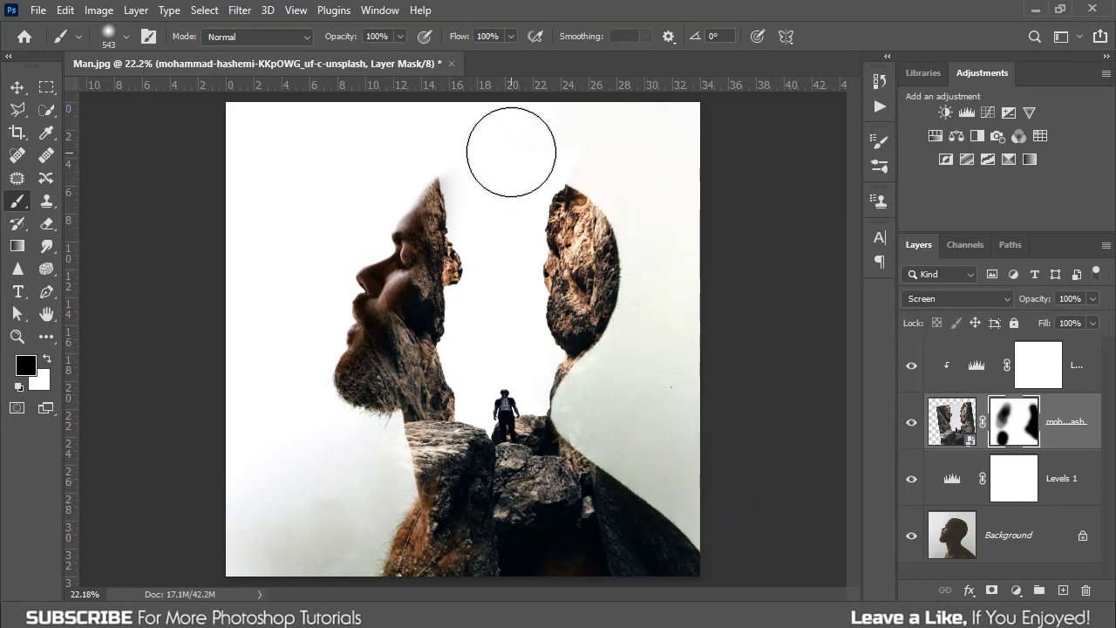
drag(512, 143, 481, 146)
key(ctrl+z)
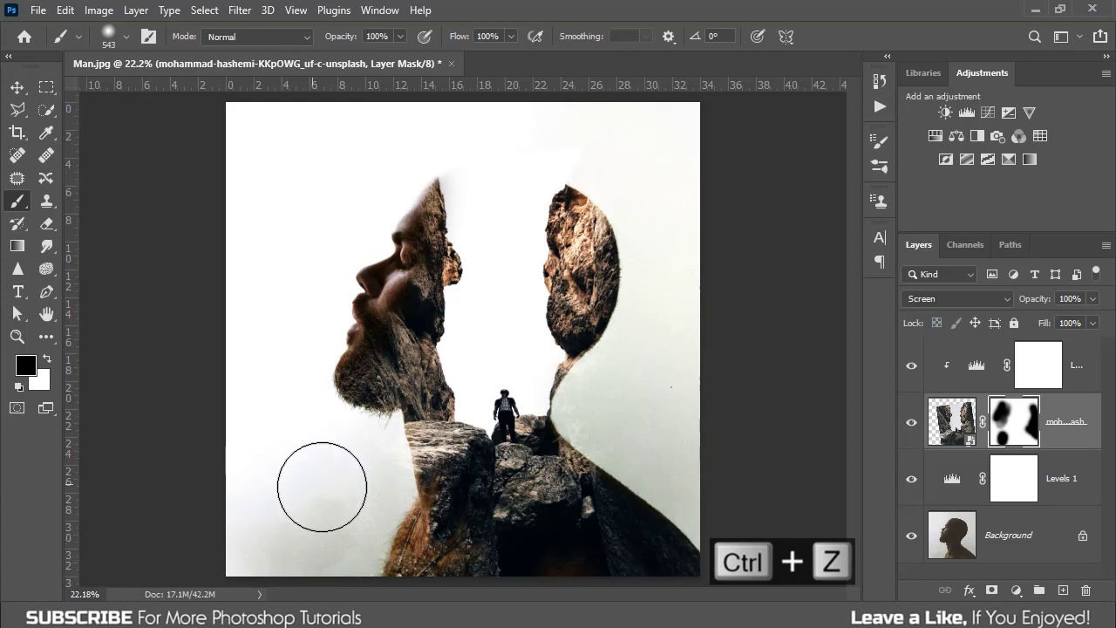
Step: Select the top Levels layer and drag the birds image unnamed.png from the stock folder
click(1086, 391)
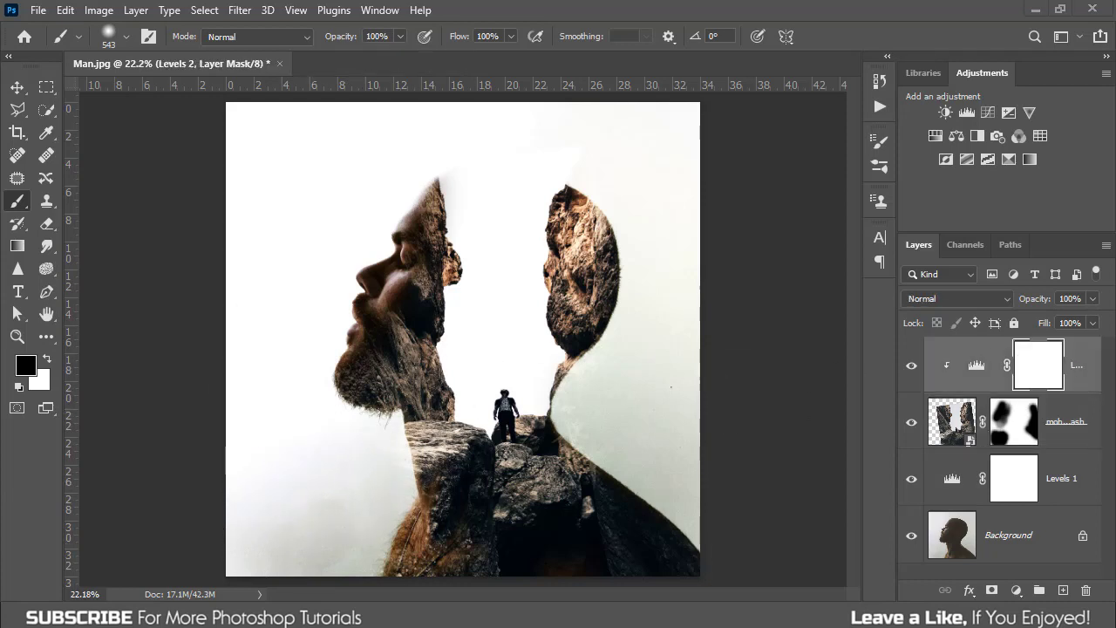
click(338, 574)
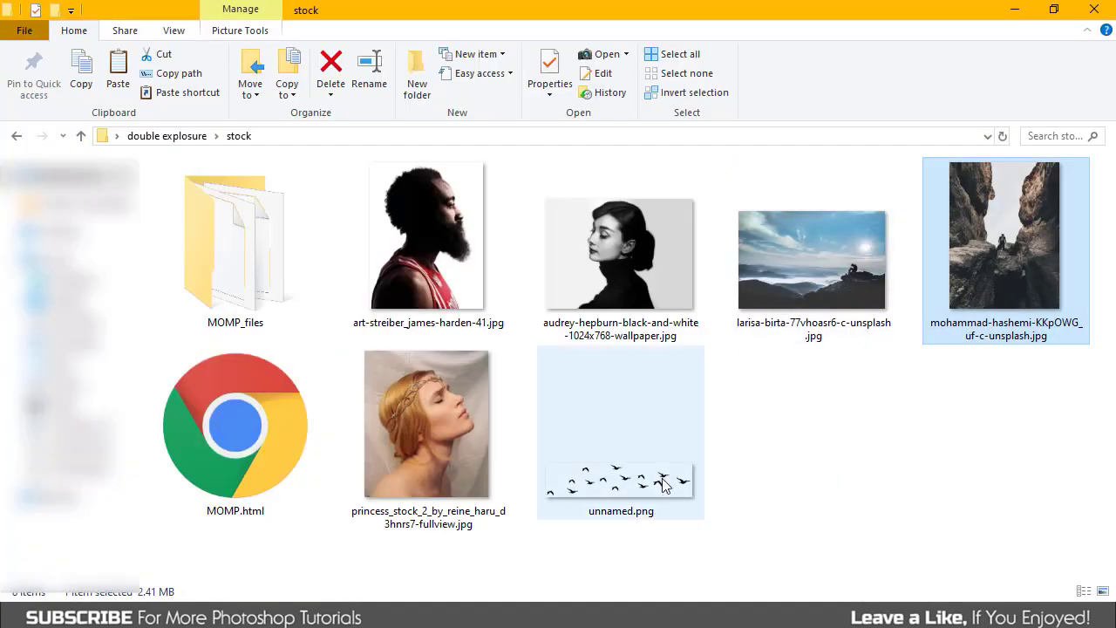
drag(663, 485, 191, 593)
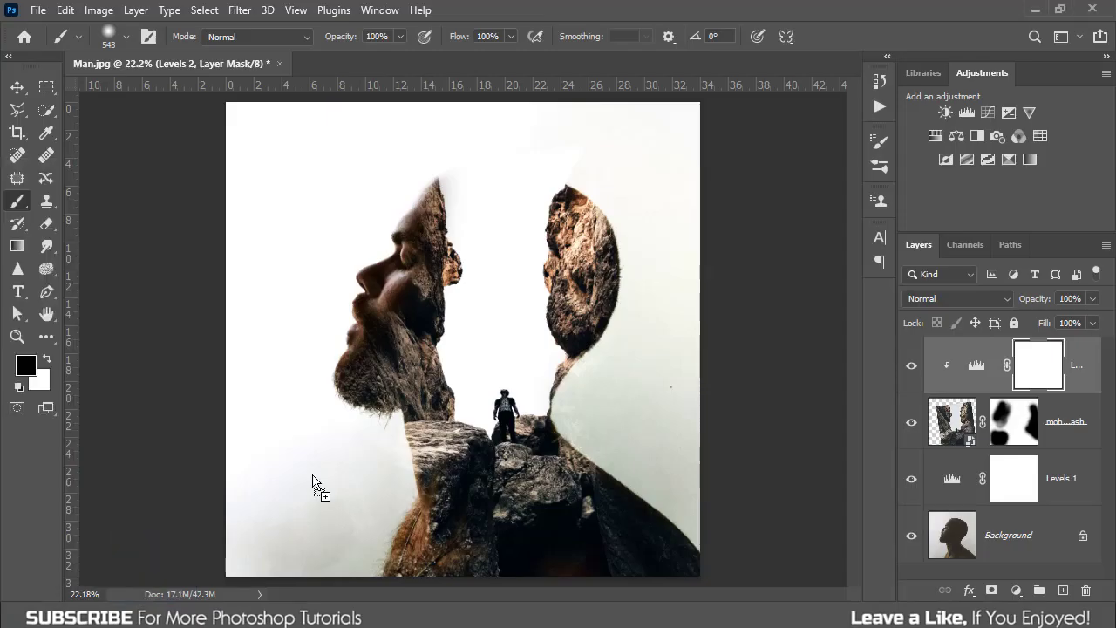
Step: Drop the birds image onto the portrait, move it into the gap above the head, and commit
drag(621, 432, 395, 382)
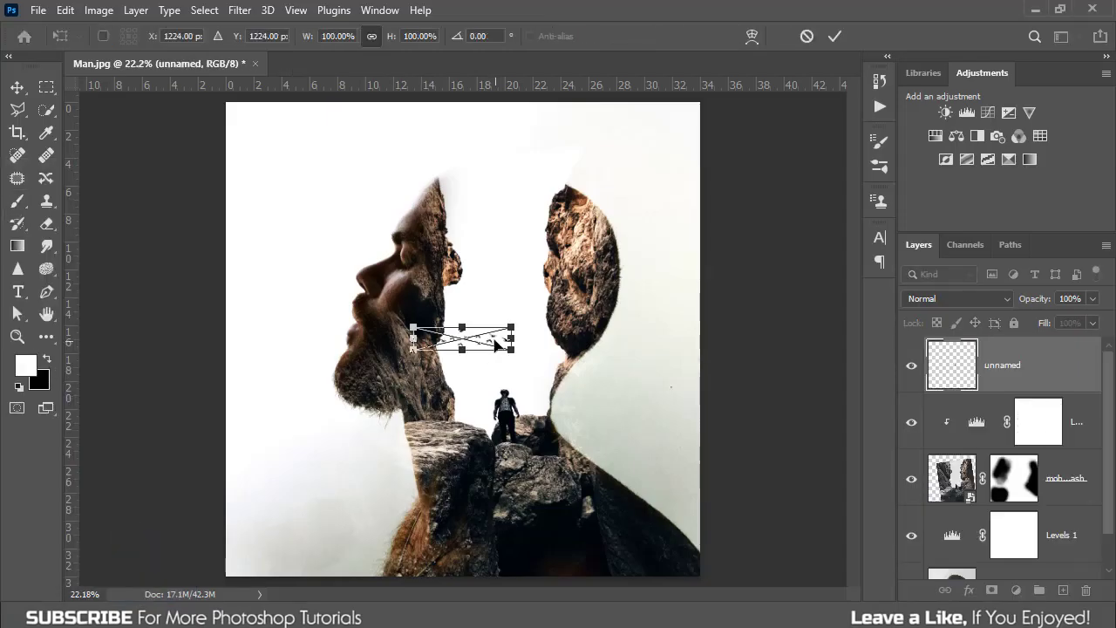
mouse_move(497, 345)
mouse_down()
mouse_move(532, 169)
mouse_move(563, 174)
mouse_up()
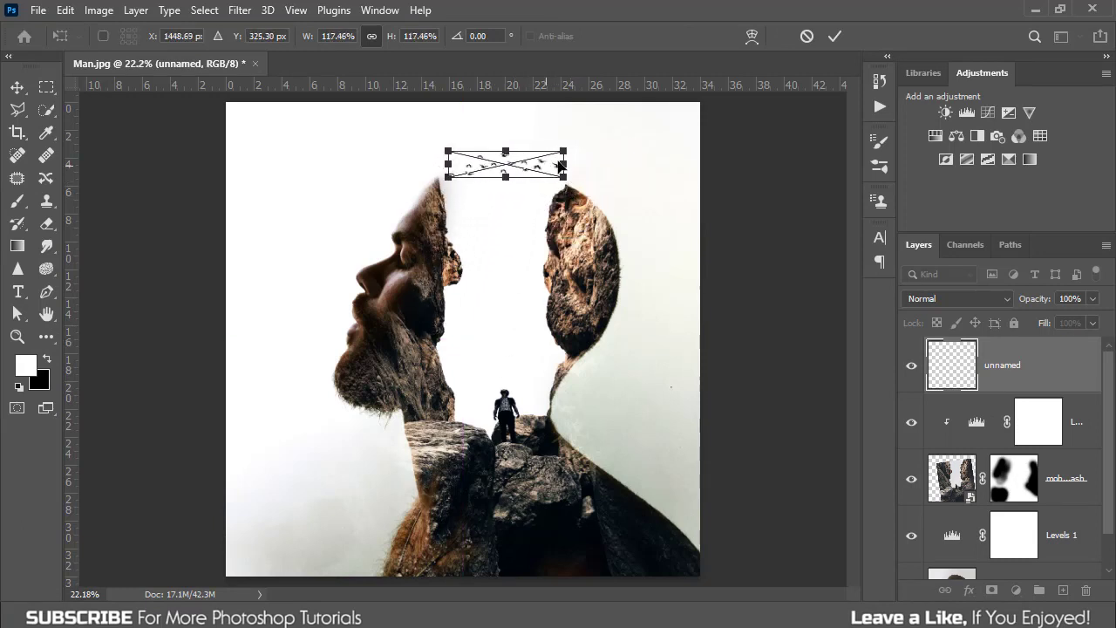
click(836, 36)
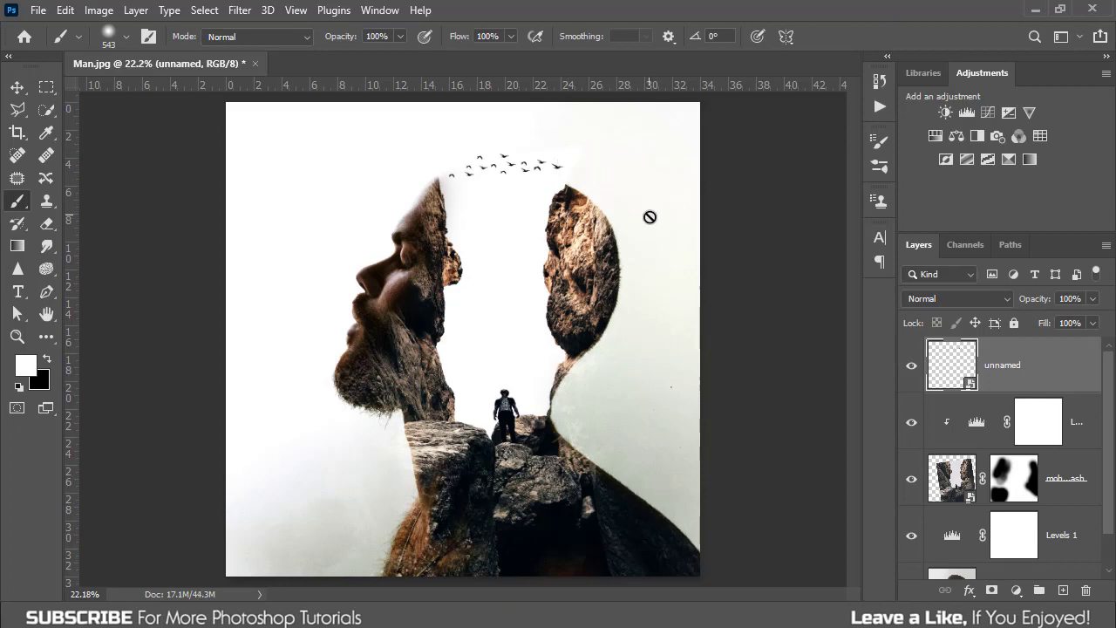
click(12, 89)
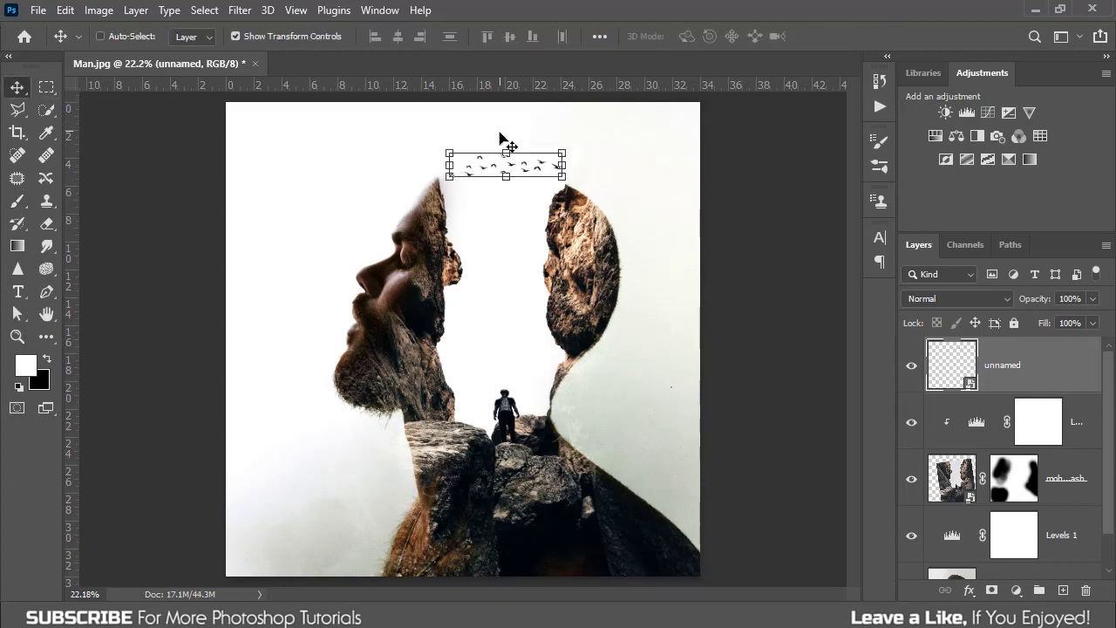
Step: Rasterize the birds layer
scroll(496, 133, up, 1)
scroll(496, 133, up, 1)
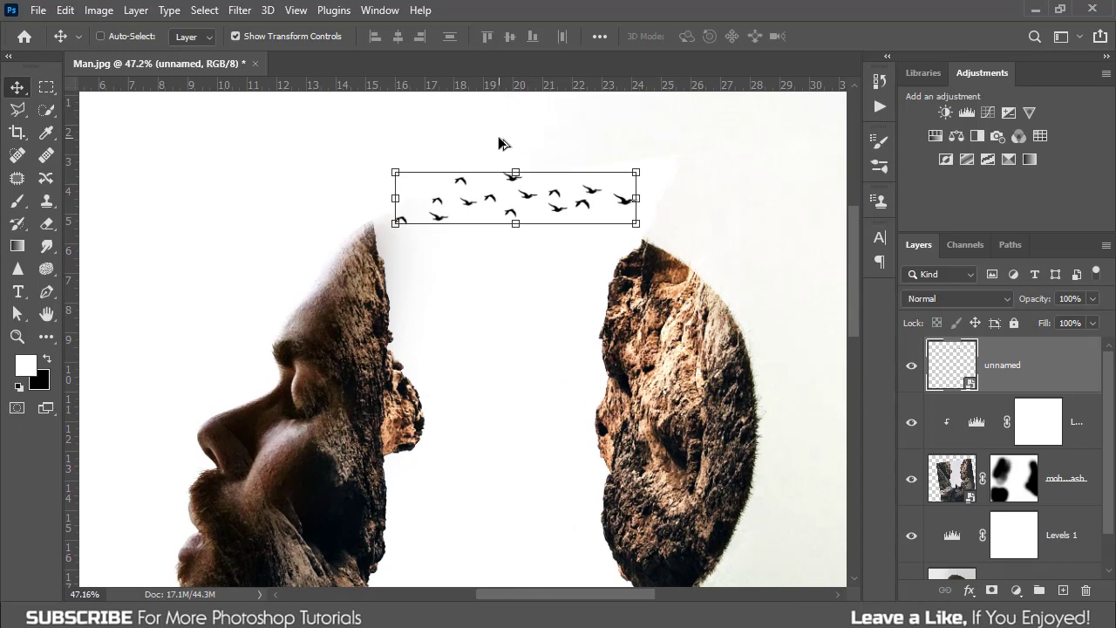
right_click(1036, 386)
click(860, 337)
Step: Select the rightmost birds with a rectangular marquee, cut them, and paste in place as Layer 1
click(45, 89)
drag(565, 178, 646, 223)
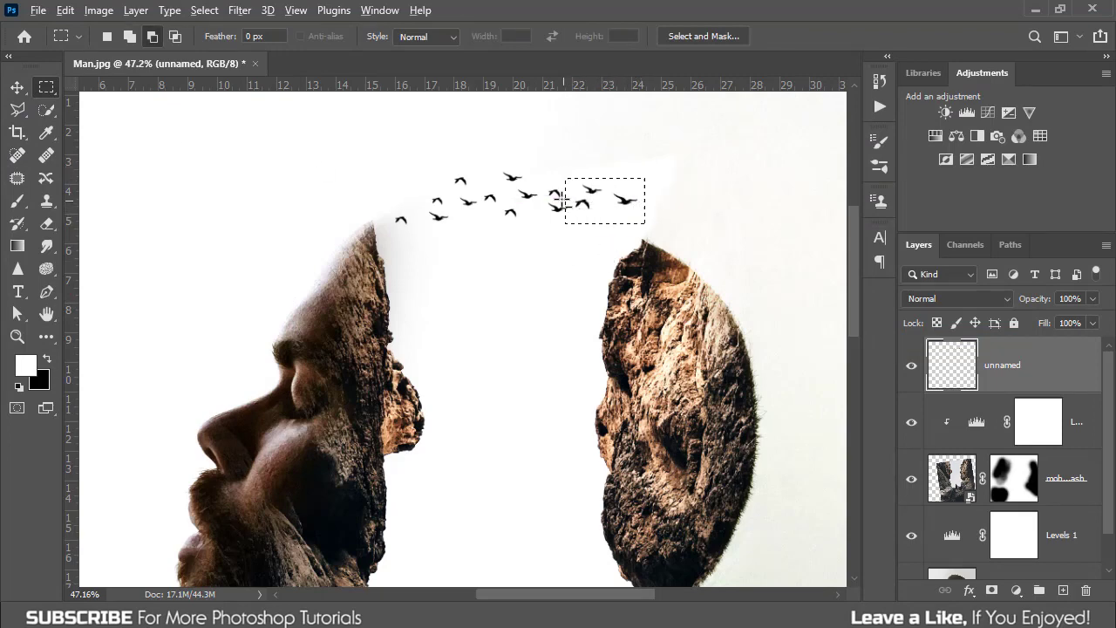
drag(556, 198, 572, 223)
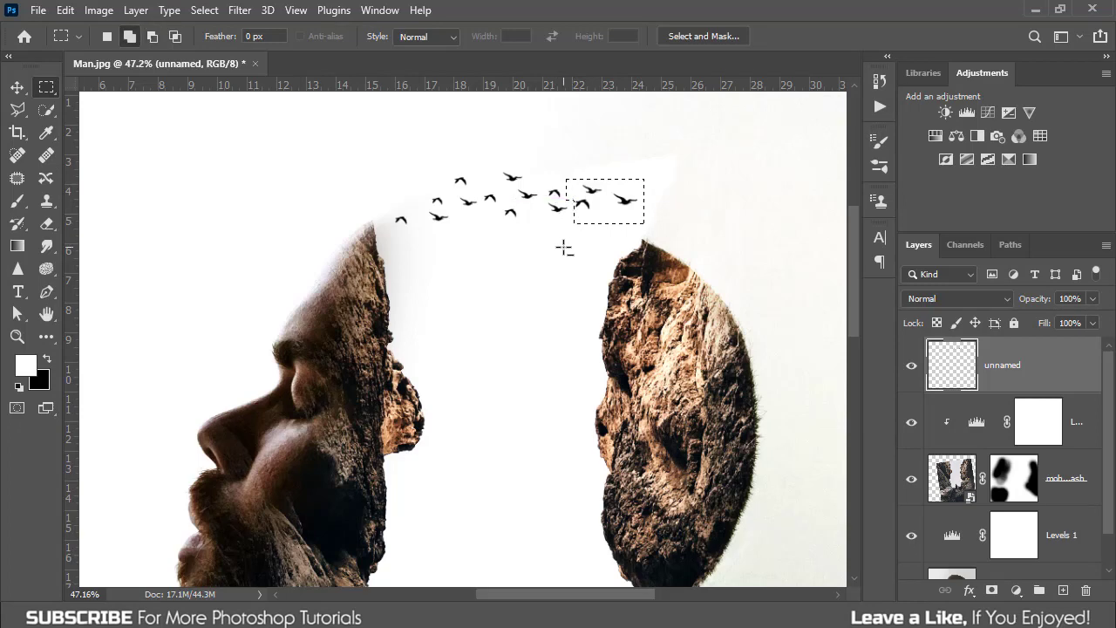
key(ctrl+x)
key(ctrl+shift+v)
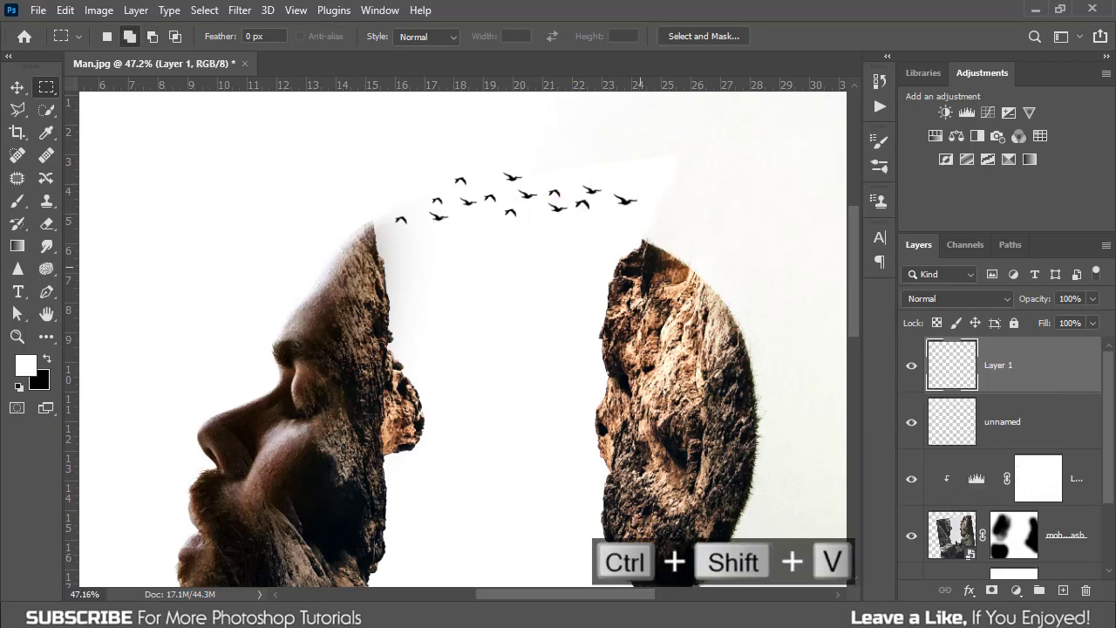
Step: Move the split-off birds down-left and enlarge them to 126%
click(17, 87)
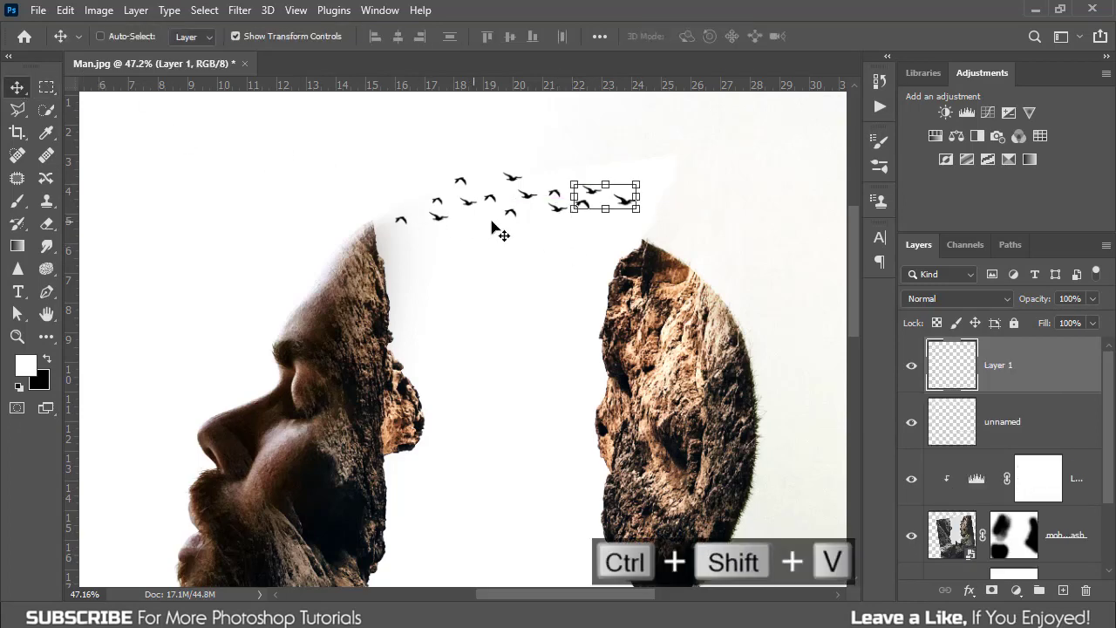
mouse_move(630, 213)
mouse_down()
mouse_move(552, 252)
mouse_move(577, 262)
mouse_move(577, 250)
mouse_up()
key(ctrl+t)
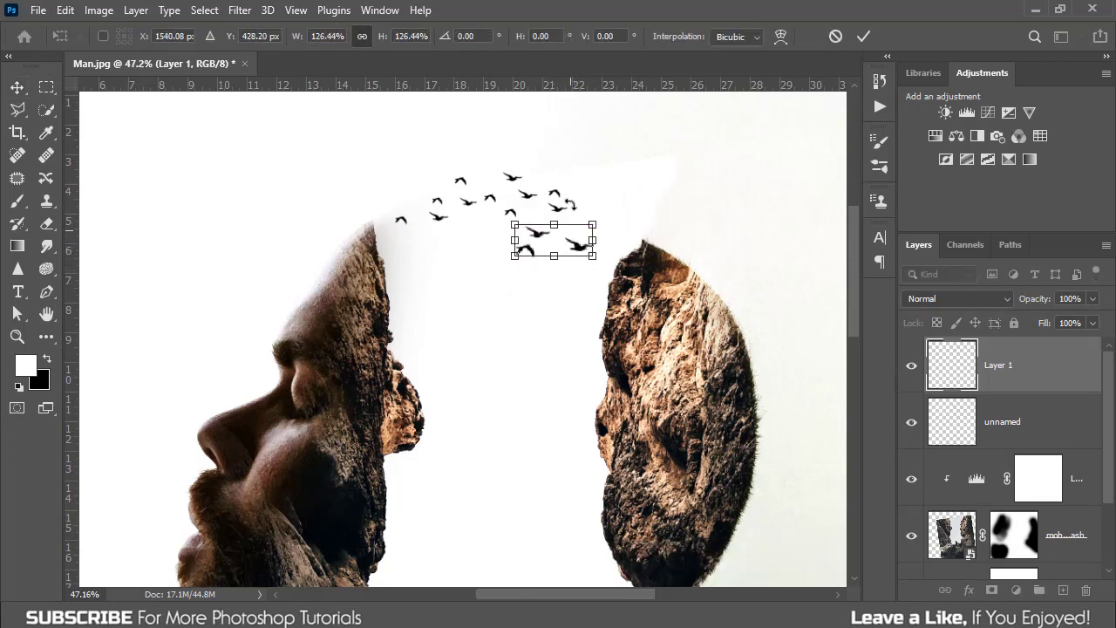
click(864, 37)
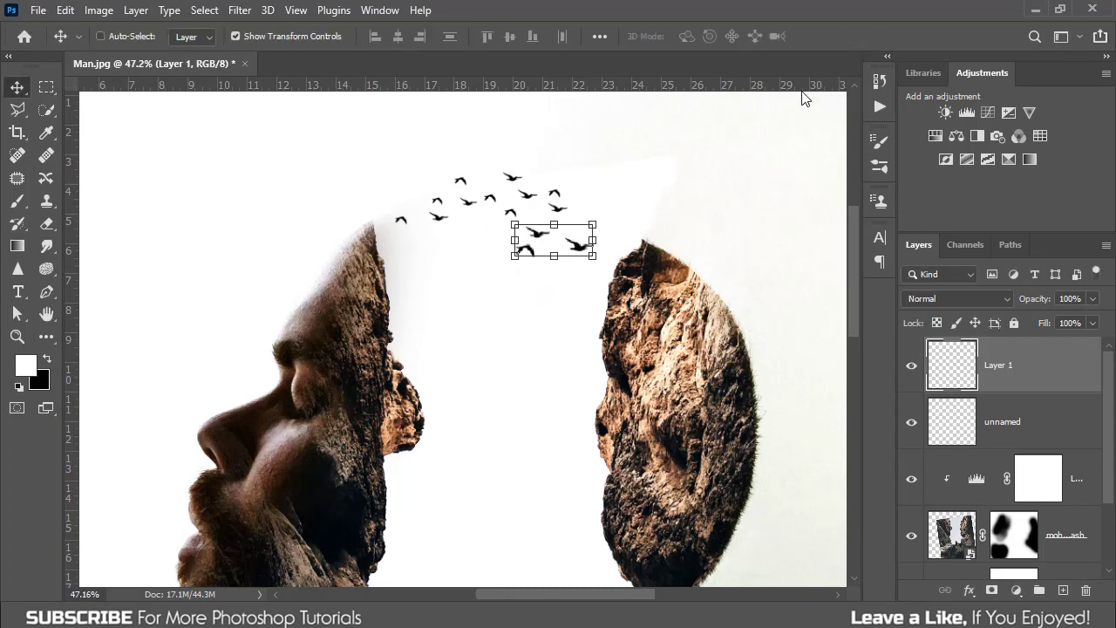
Step: Shift the main flock layer slightly to the right
ctrl+click(471, 206)
ctrl+click(469, 209)
drag(469, 209, 500, 215)
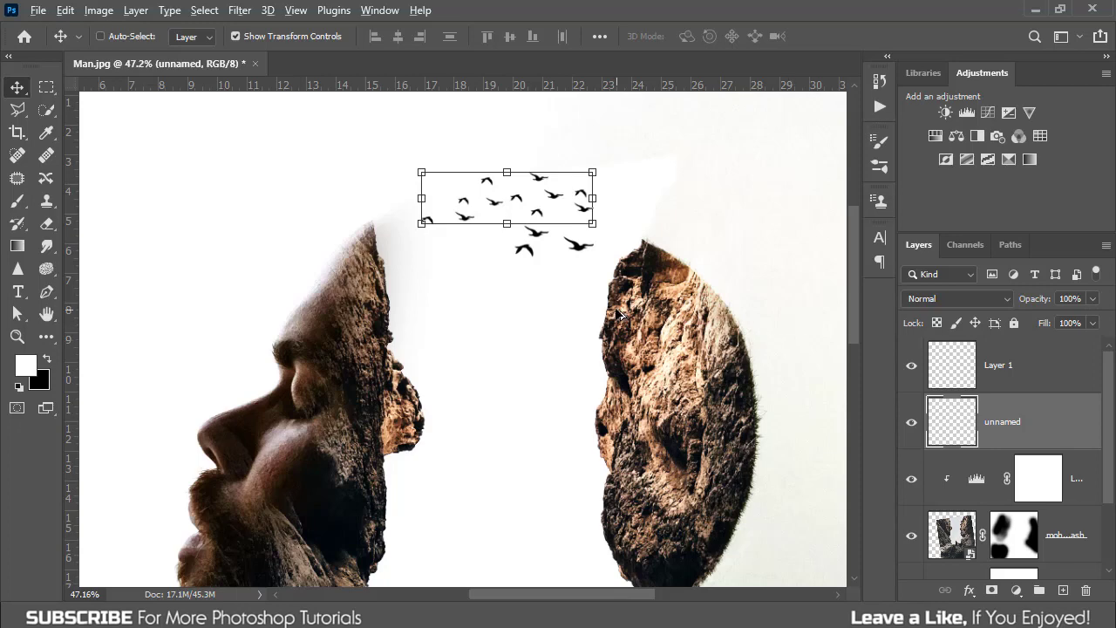
scroll(622, 314, down, 1)
scroll(622, 314, down, 1)
scroll(619, 313, down, 1)
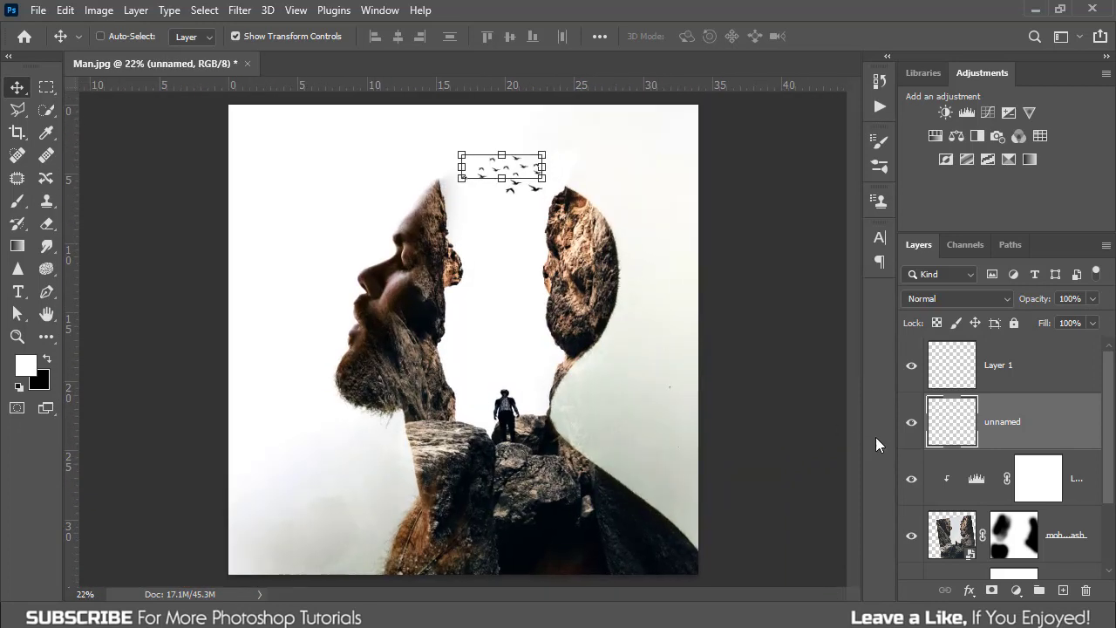
Step: Move the split-off birds on Layer 1 left toward the main flock
click(1082, 537)
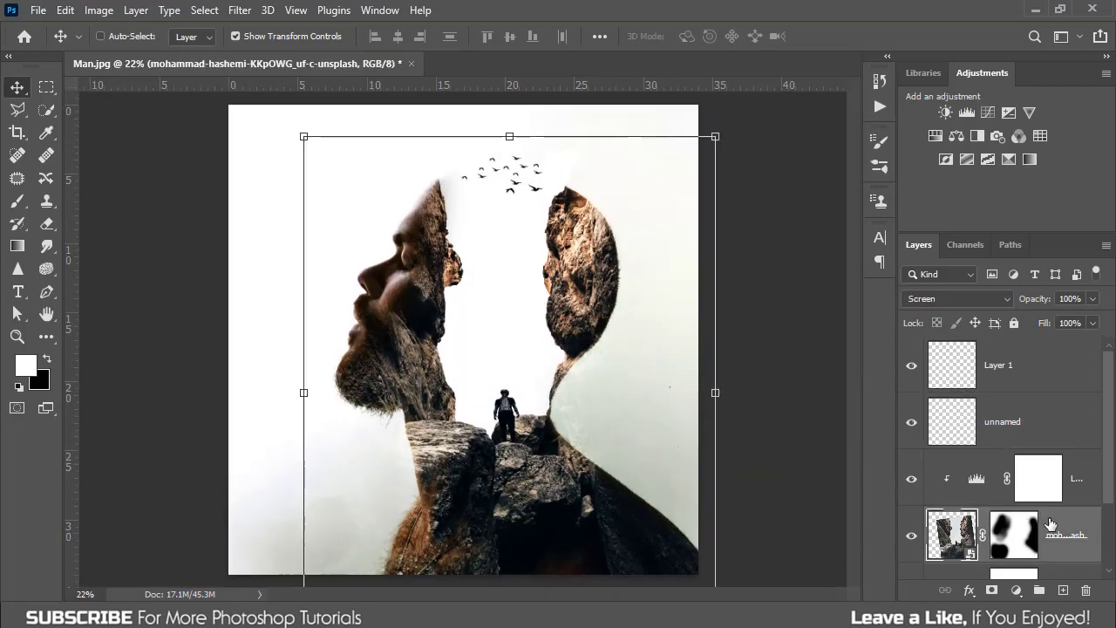
ctrl+click(517, 186)
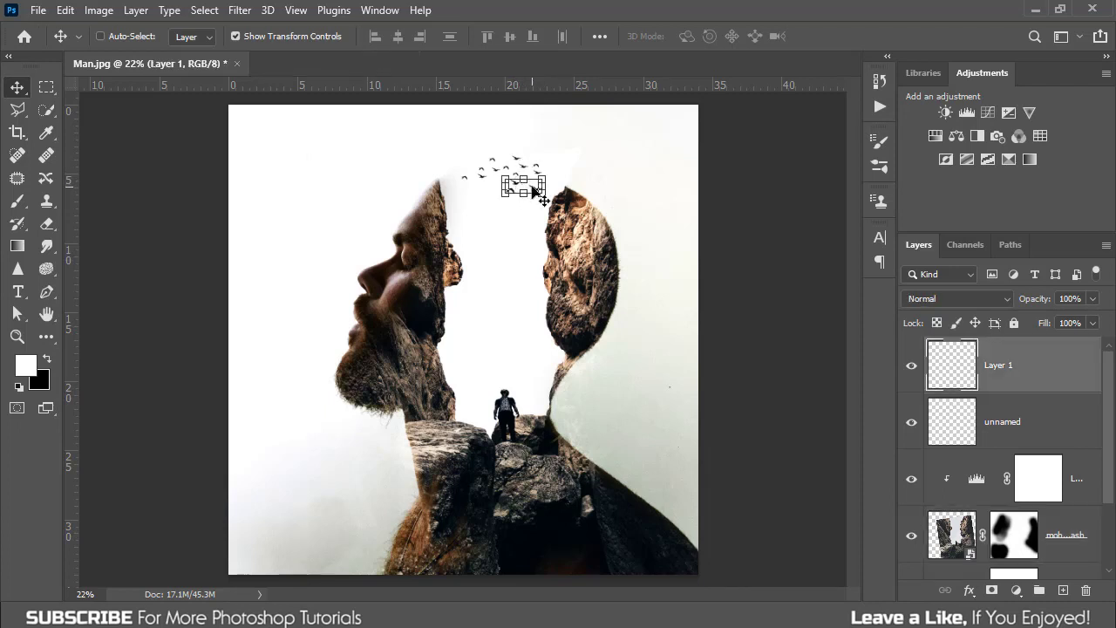
mouse_move(532, 186)
mouse_down()
mouse_move(486, 199)
mouse_move(544, 191)
mouse_up()
ctrl+click(496, 164)
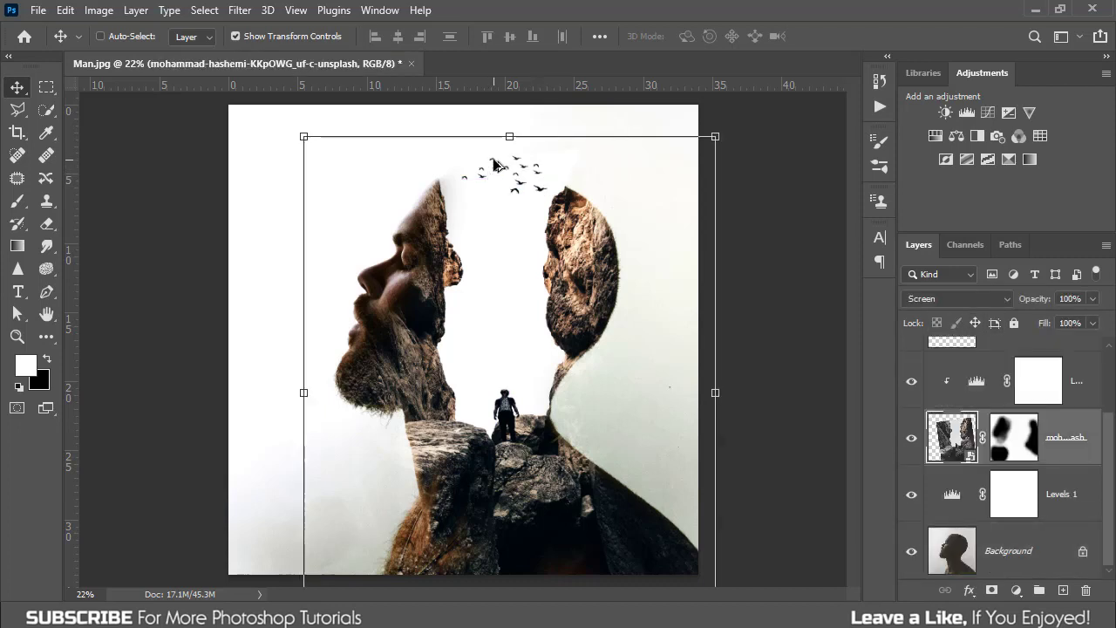
Step: Nudge the main flock slightly up so it trails just above the head gap
scroll(1037, 379, up, 2)
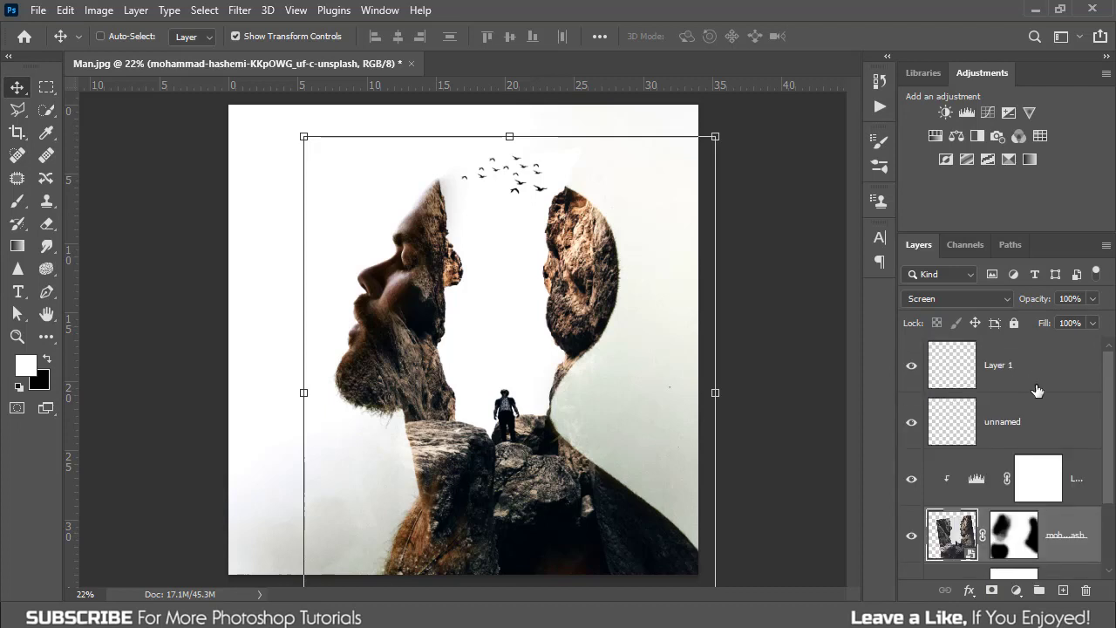
click(1038, 424)
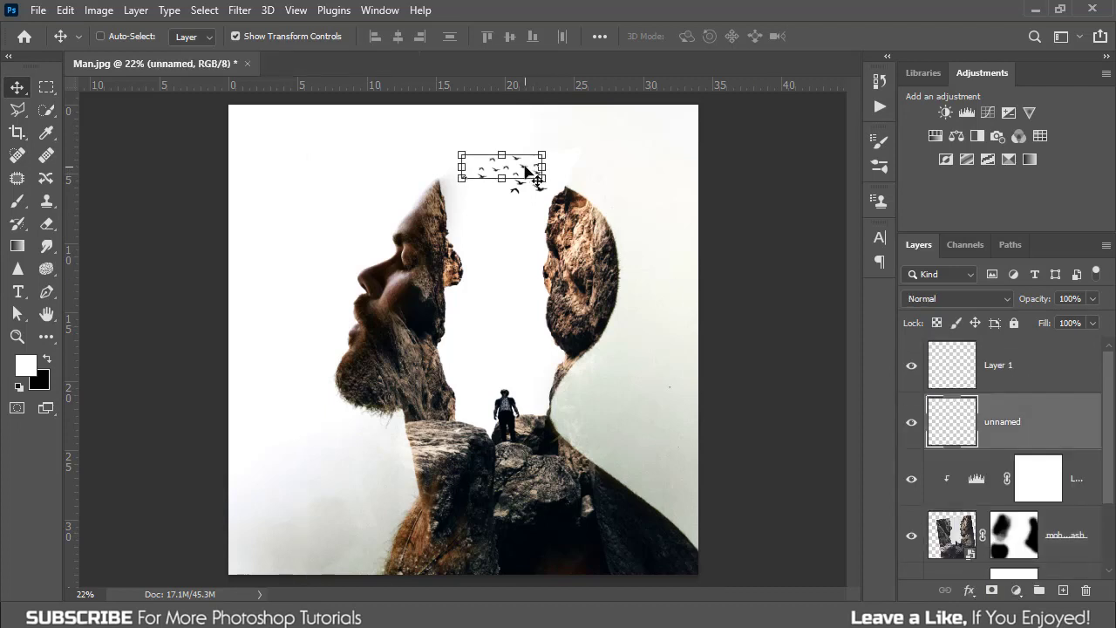
drag(525, 166, 522, 163)
click(1026, 389)
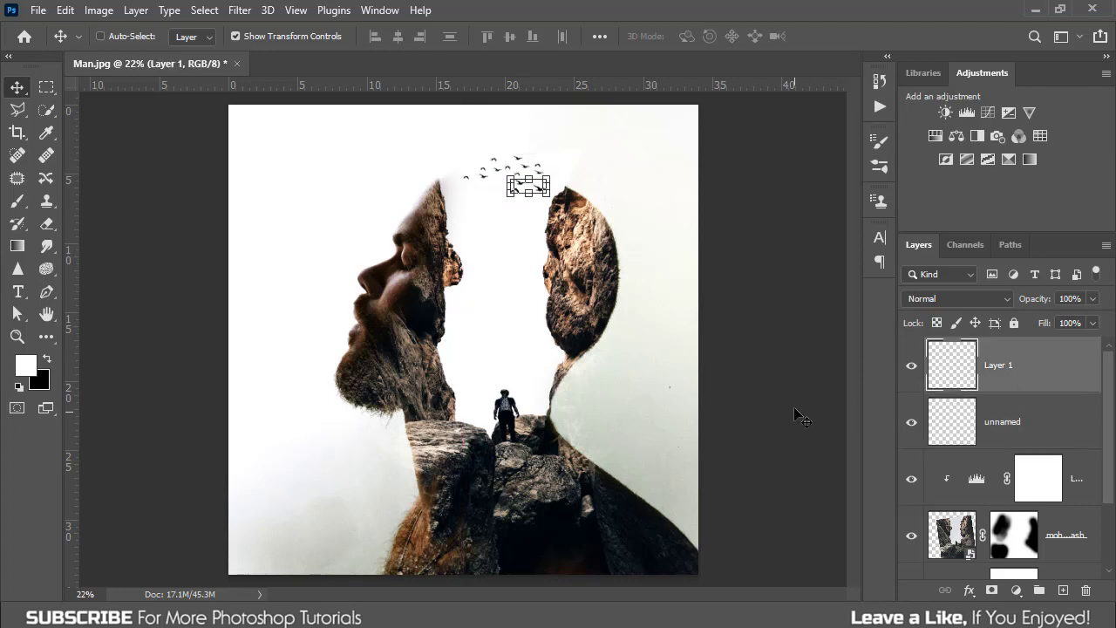